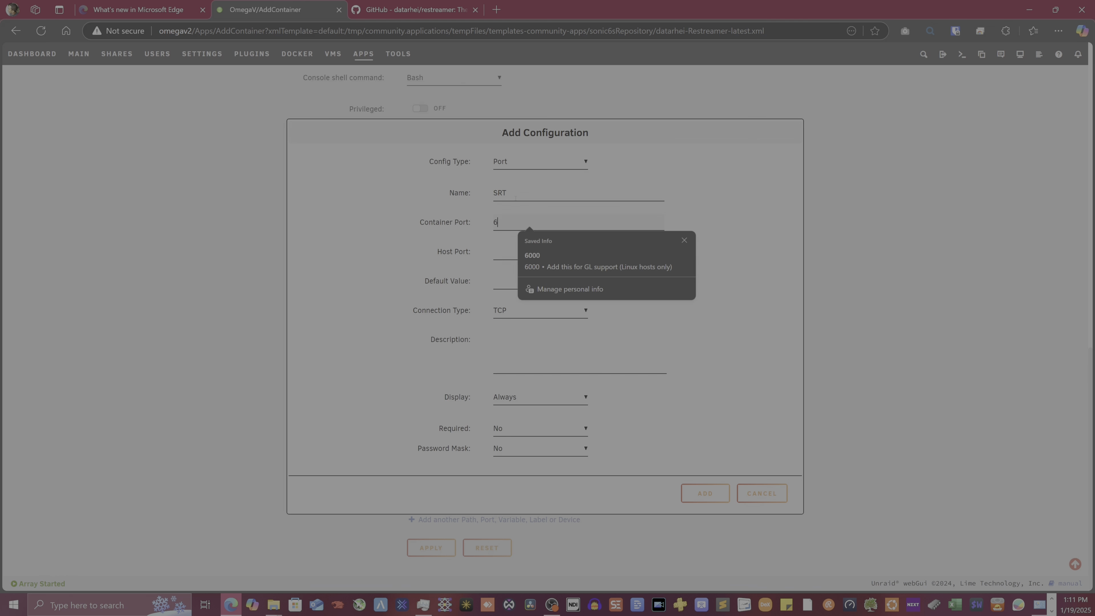
# Add an SRT port mapping with container and host port 6000 over UDP
pyautogui.press('Tab')
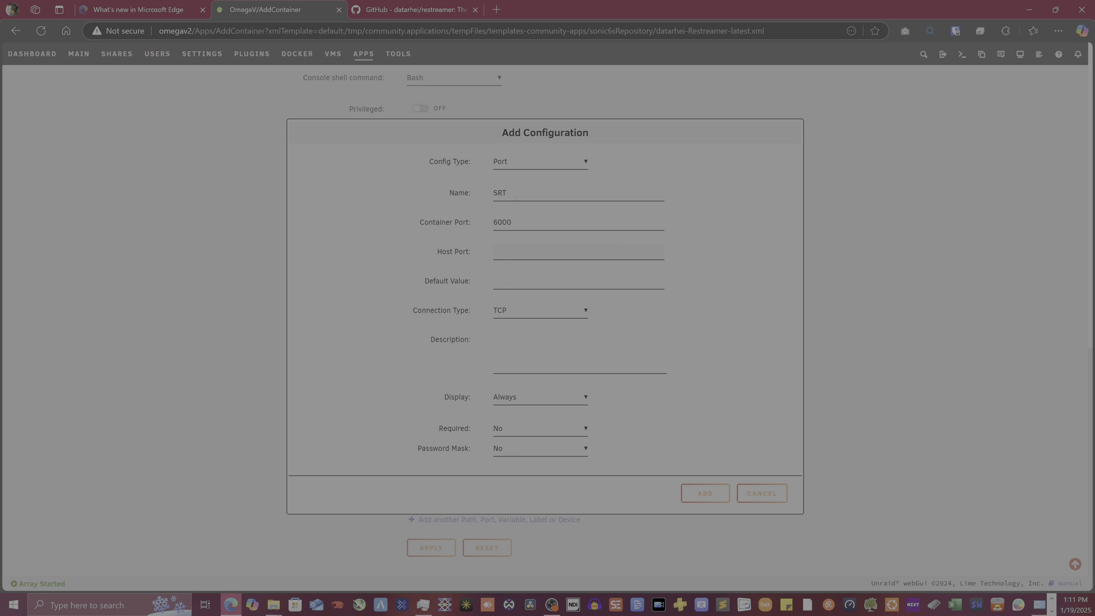
pyautogui.write('6000')
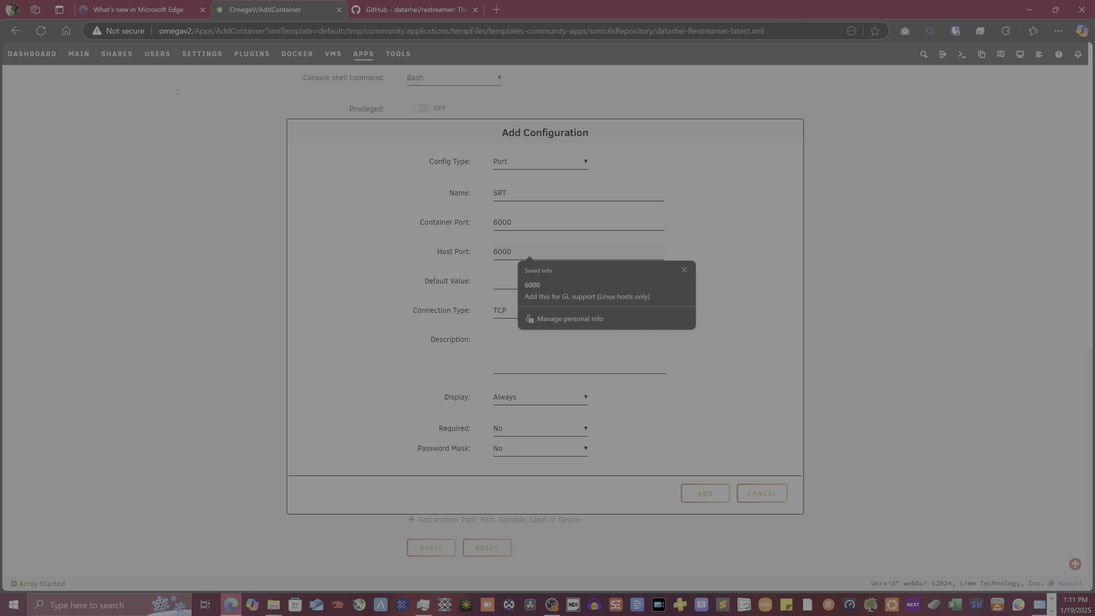
pyautogui.click(509, 310)
pyautogui.click(530, 341)
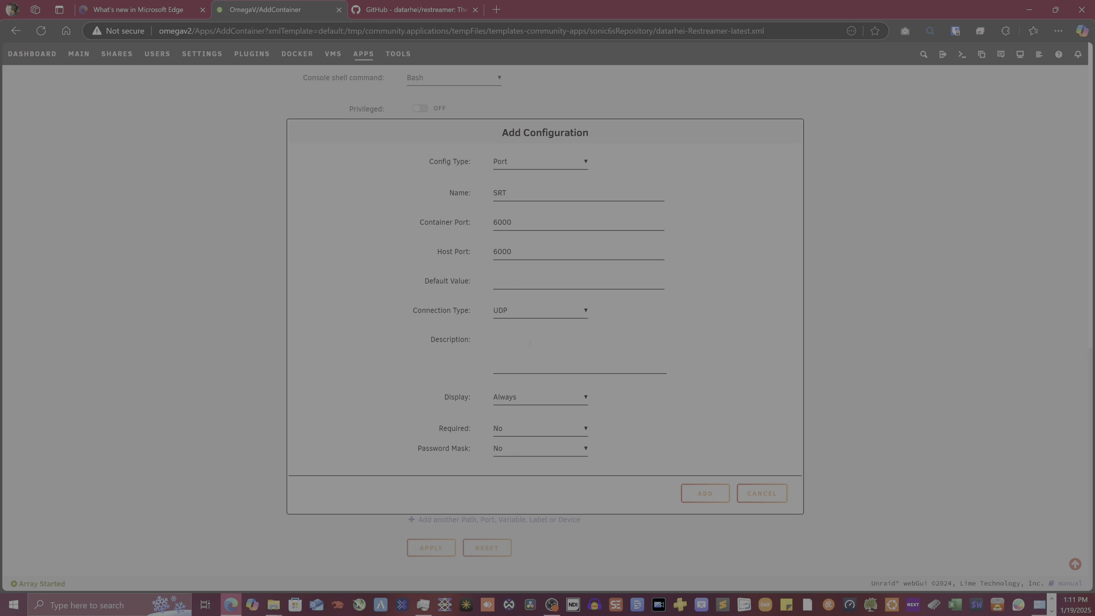
pyautogui.click(726, 497)
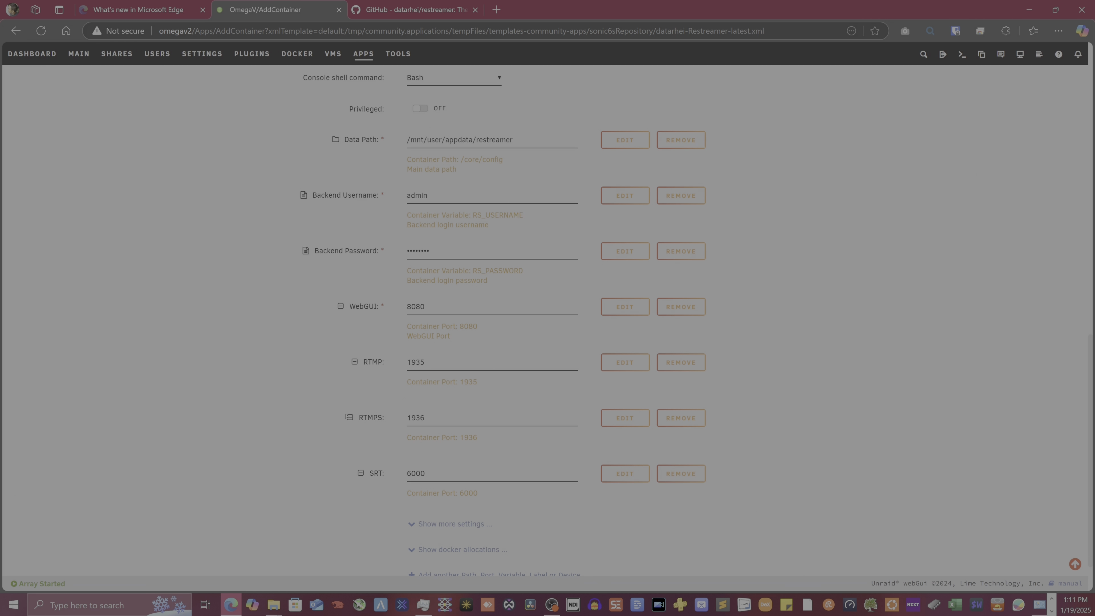
# Replace the Backend Password field with a newly typed password
pyautogui.scroll(-1, 313, 443)
pyautogui.scroll(15, 313, 443)
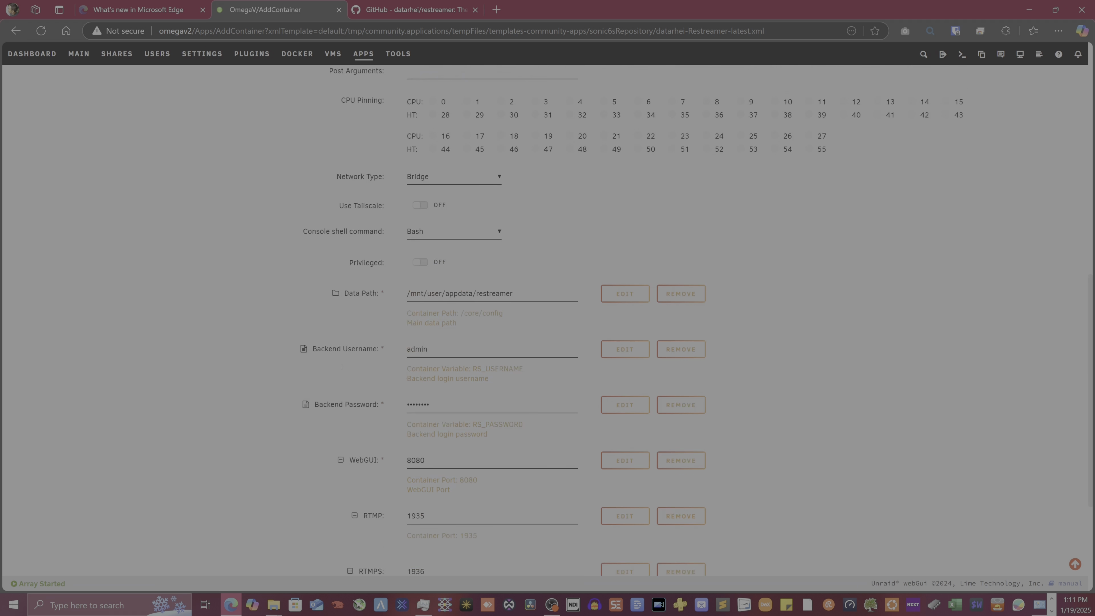
pyautogui.scroll(-15, 344, 357)
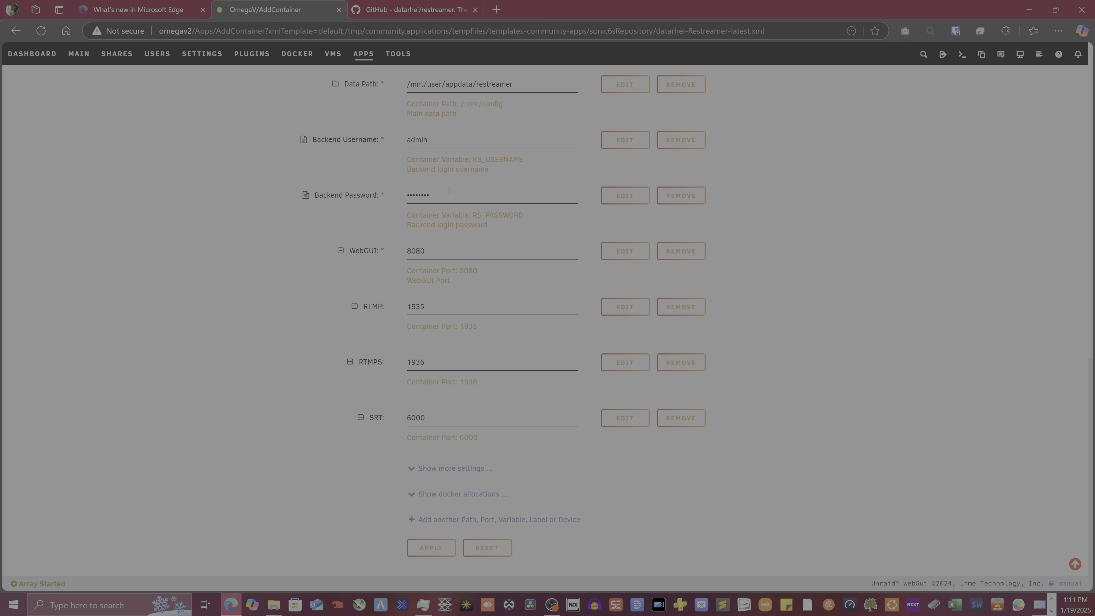
pyautogui.moveTo(449, 190); pyautogui.dragTo(266, 203)
pyautogui.write('ad•••••••')
# Apply the template to create the Restreamer container, then launch its WebUI from the Dashboard
pyautogui.click(431, 547)
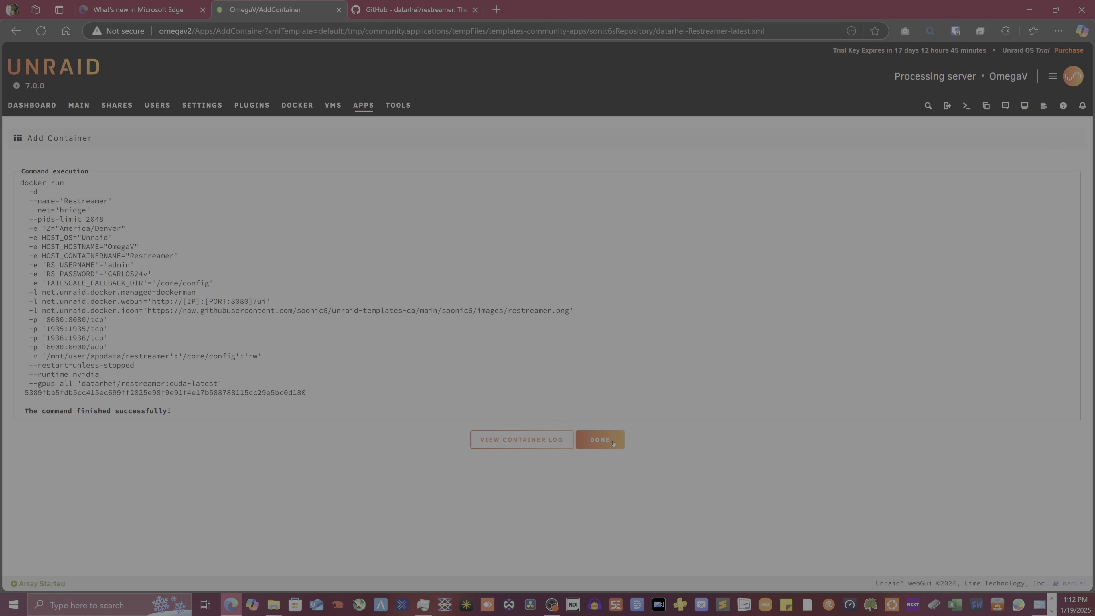
pyautogui.click(600, 439)
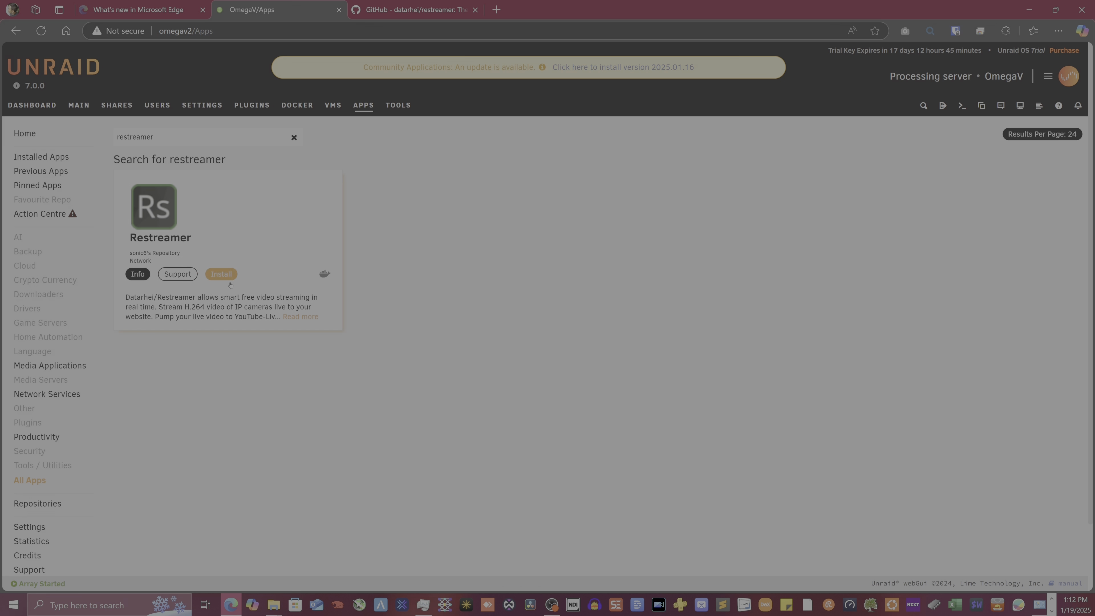
pyautogui.click(32, 105)
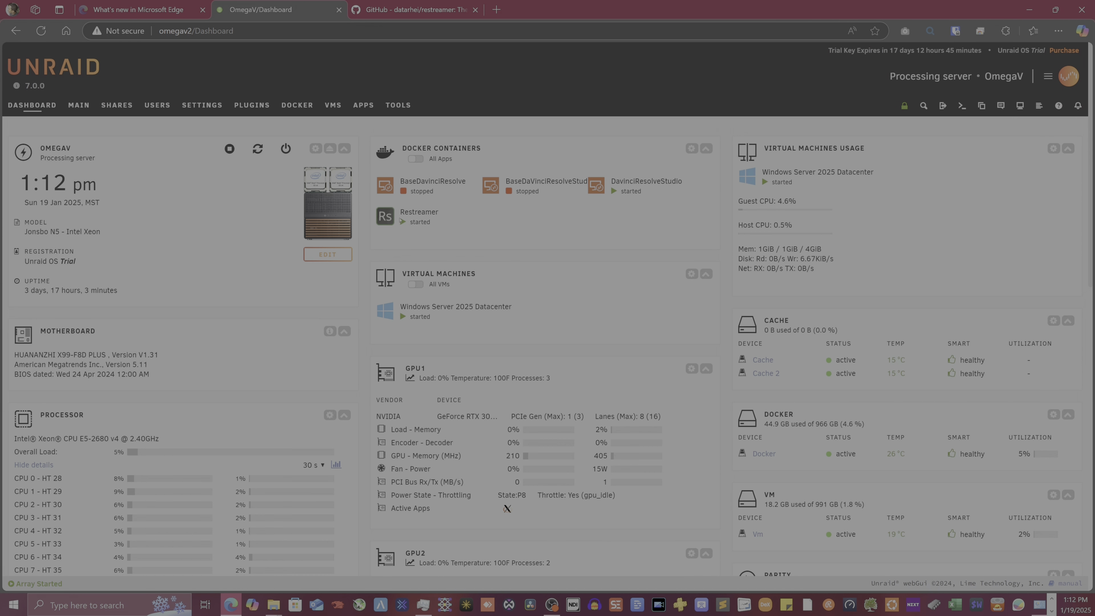
pyautogui.click(385, 215)
pyautogui.click(403, 243)
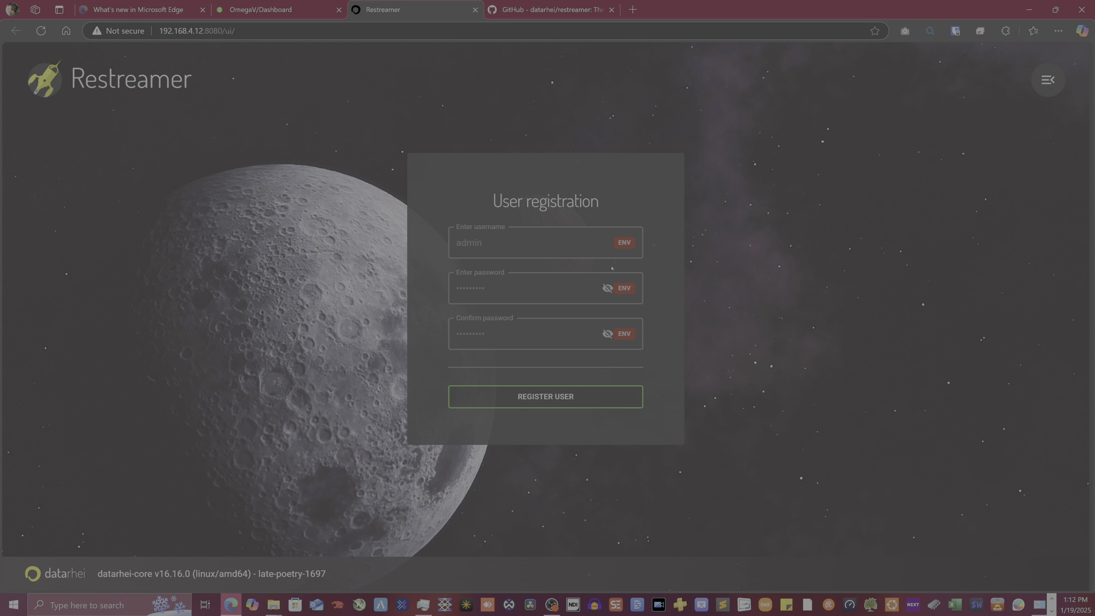
# Register the admin user, start the video setup and pick SRT server as source
pyautogui.click(540, 400)
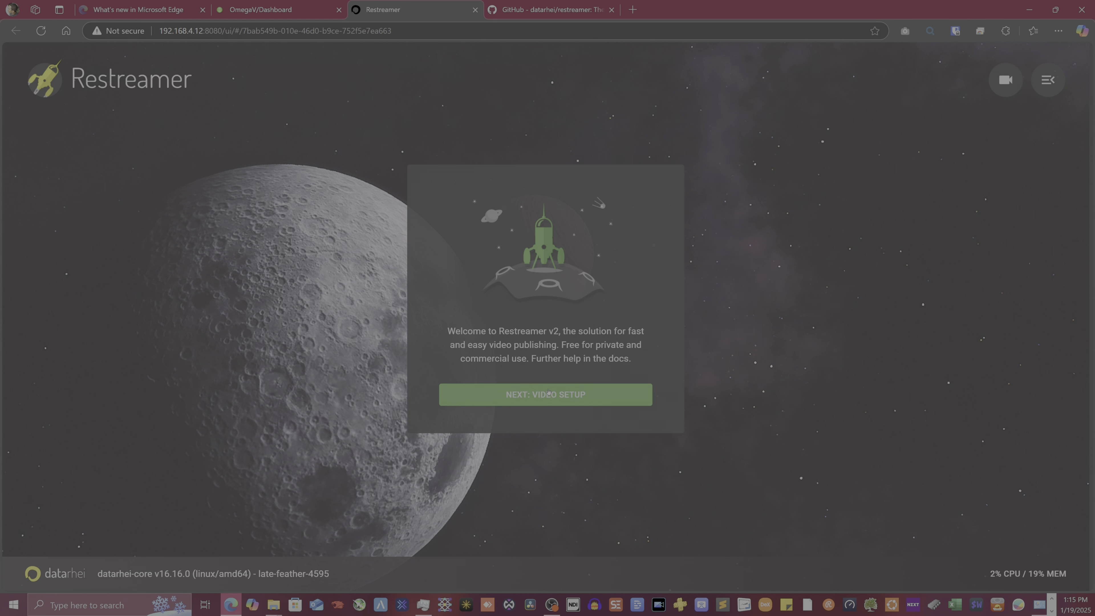
pyautogui.click(582, 401)
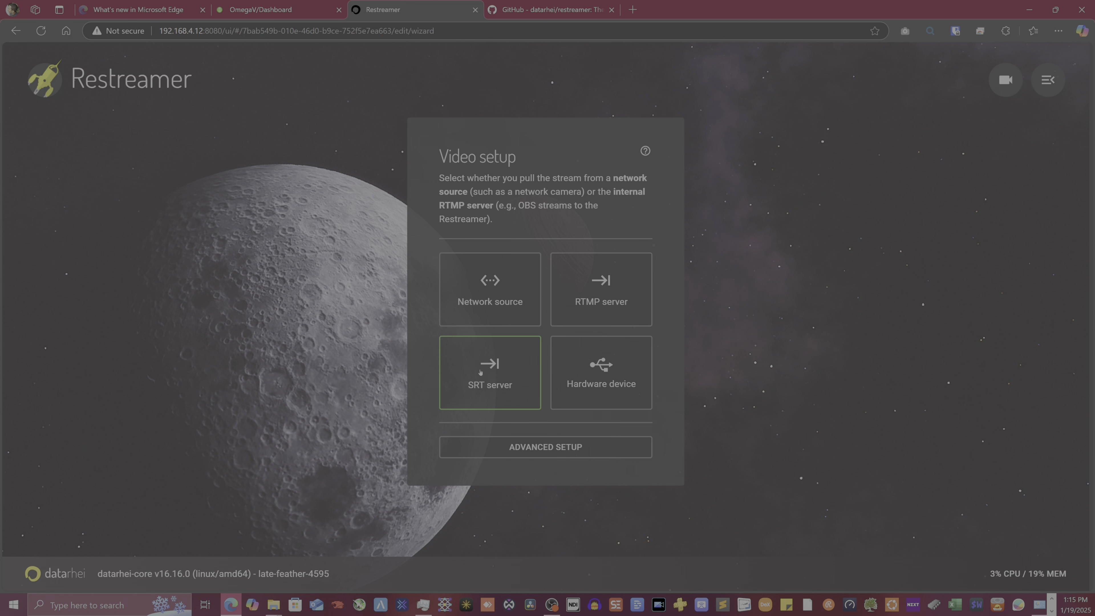
pyautogui.click(506, 383)
# Open Restreamer's Network settings and clear the existing Public domain/s value
pyautogui.click(551, 304)
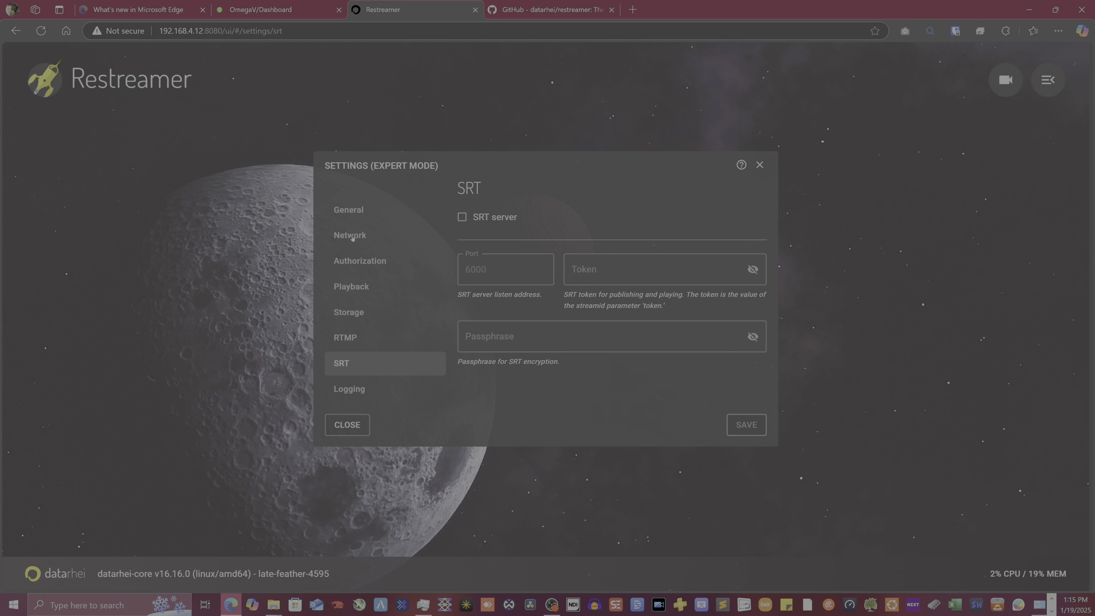
pyautogui.click(360, 215)
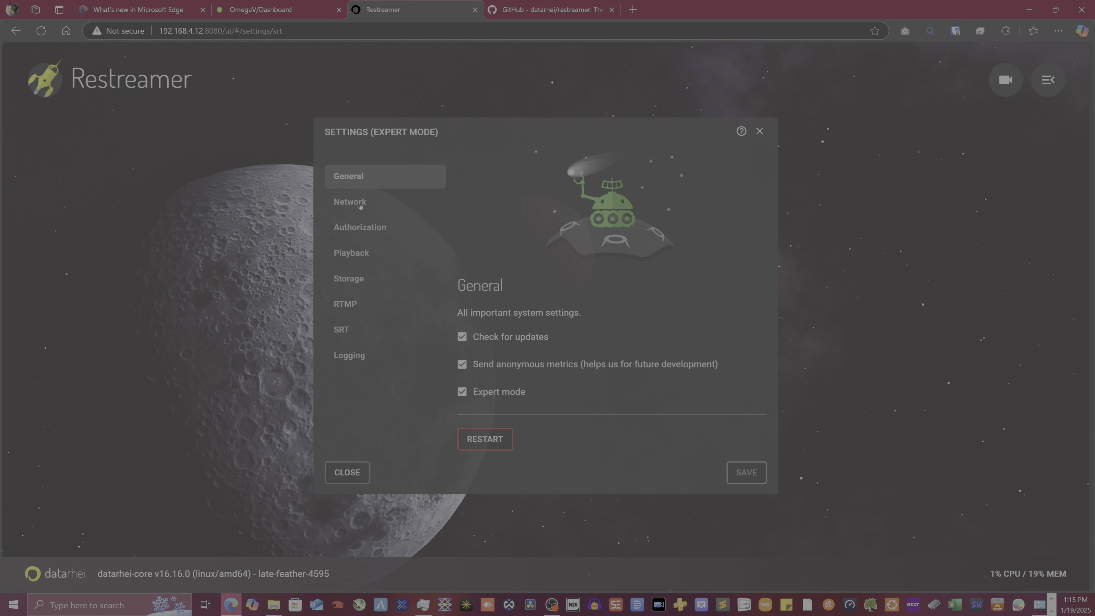
pyautogui.click(370, 202)
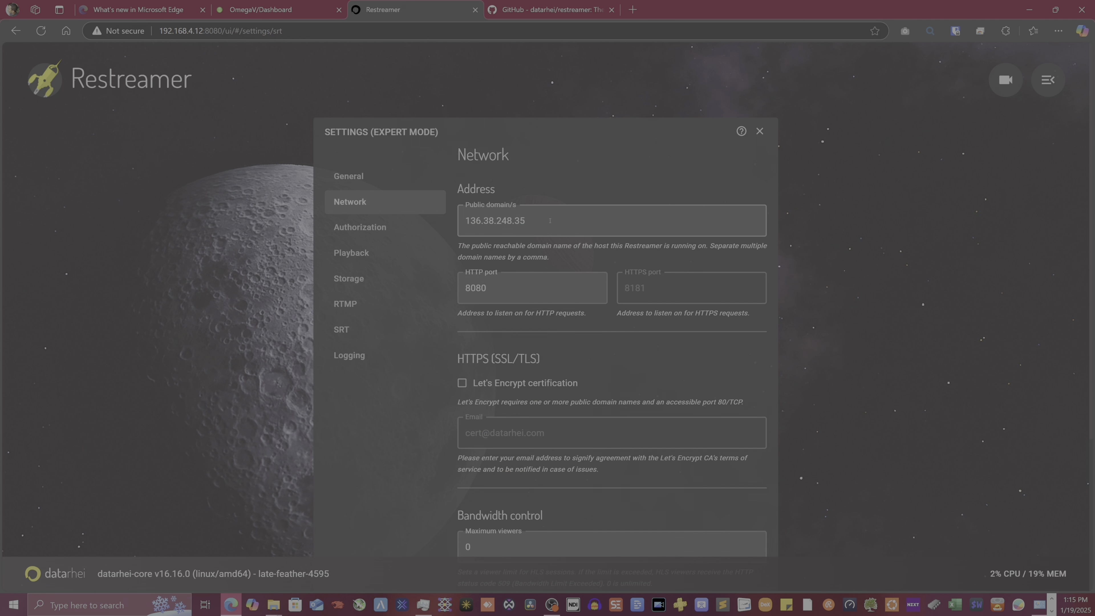
pyautogui.moveTo(549, 220); pyautogui.dragTo(450, 214)
pyautogui.press('BackSpace')
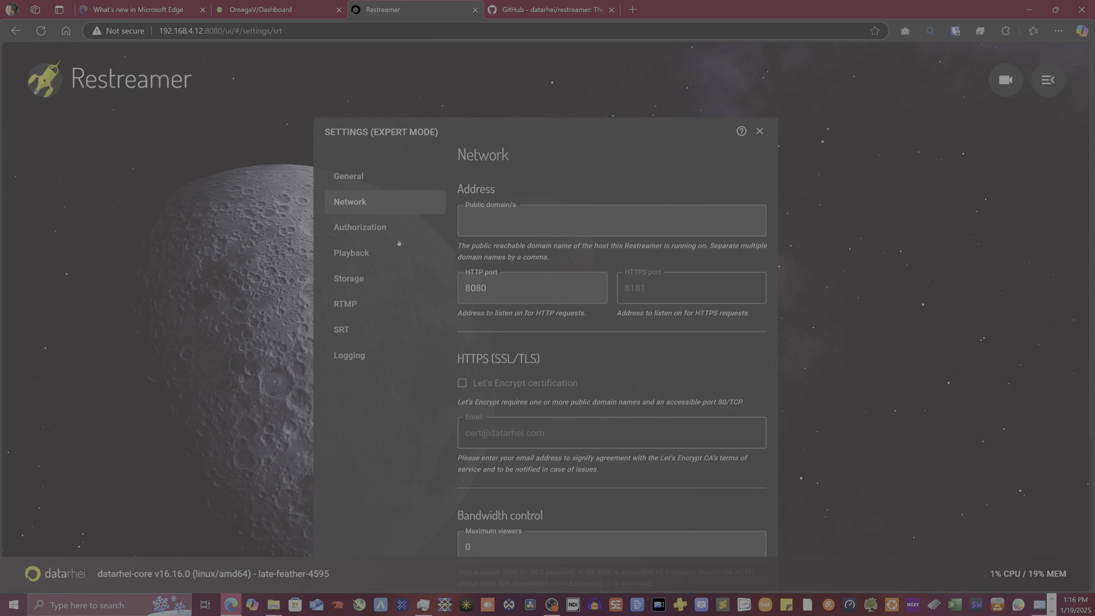
# Set public domains to OmegaV, OmegaV2, OmegaV3 and 192.168.4.10, then save and restart
pyautogui.write('OmegaV, Omeg')
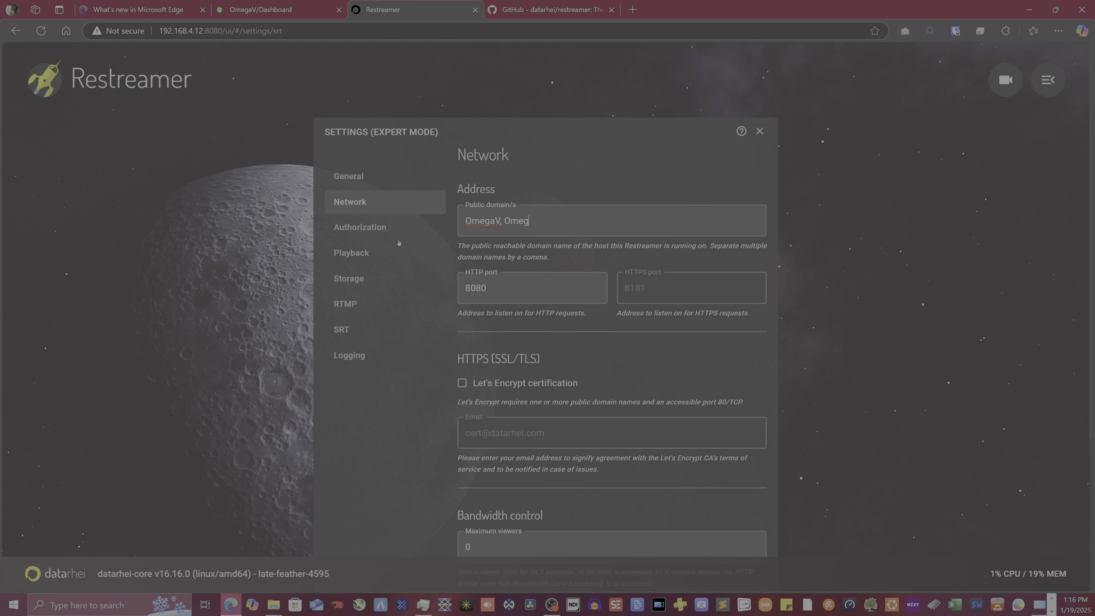
pyautogui.write('aV2, omegaV3')
pyautogui.press('BackSpace')
pyautogui.write('O')
pyautogui.press('Right')
pyautogui.write('192.1687.4')
pyautogui.press('BackSpace')
pyautogui.press('BackSpace')
pyautogui.press('BackSpace')
pyautogui.write('.4.10')
pyautogui.scroll(-5, 542, 256)
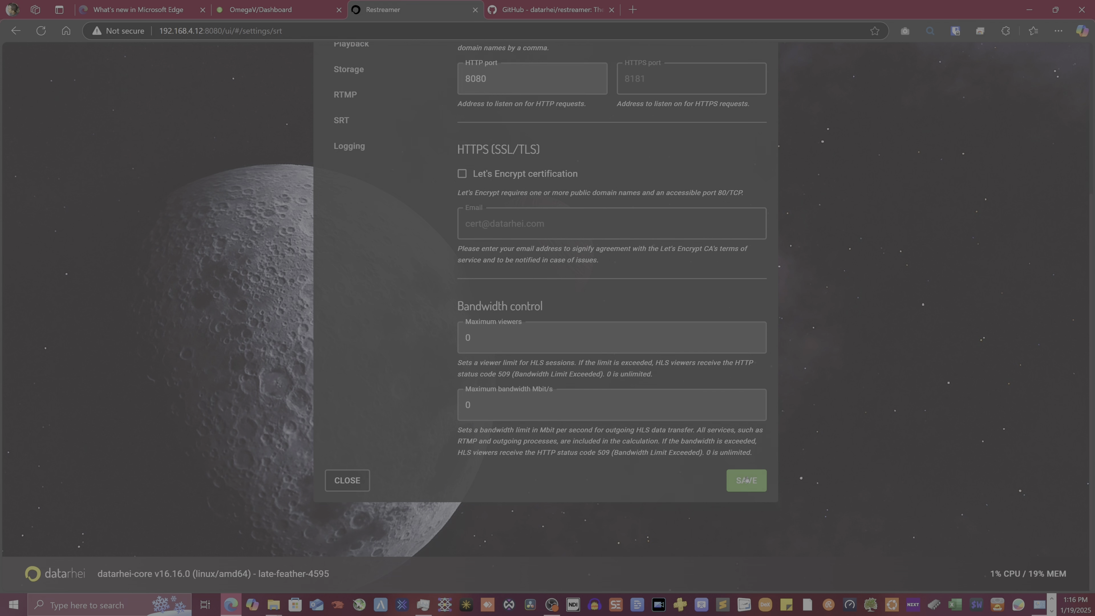
pyautogui.click(746, 480)
pyautogui.click(656, 347)
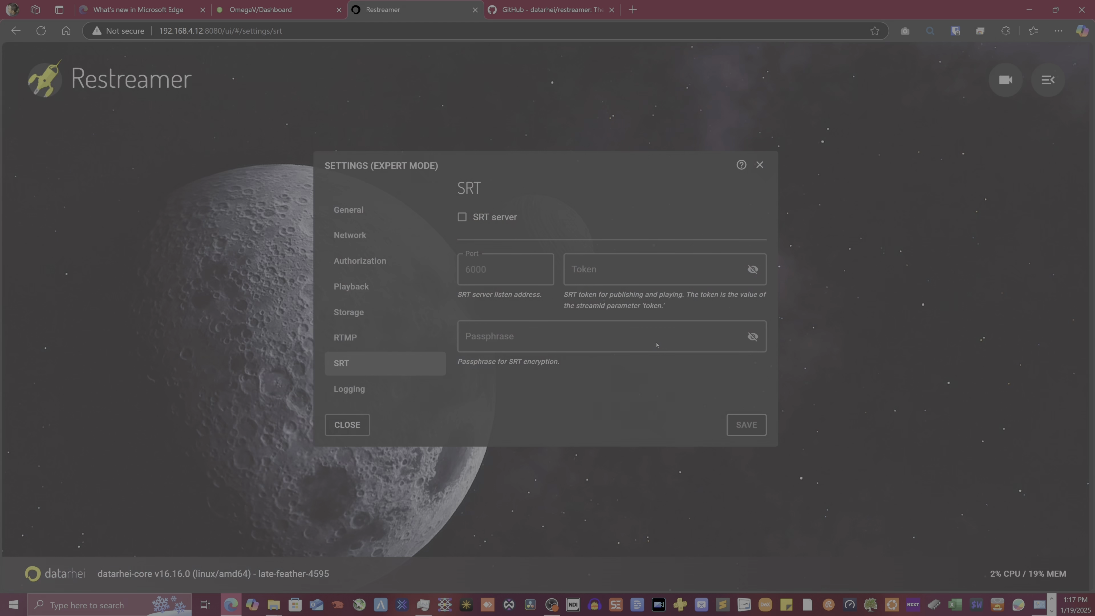
# Turn on the SRT server, enter its token and passphrase, then save and restart the core
pyautogui.click(460, 216)
pyautogui.click(622, 276)
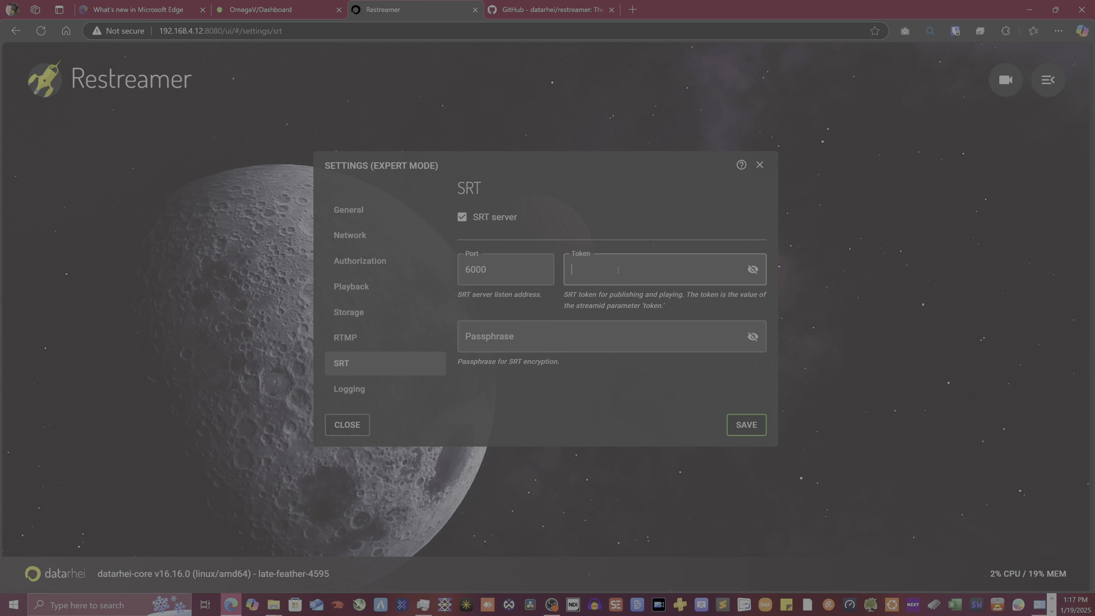
pyautogui.write('********')
pyautogui.press('Tab')
pyautogui.press('Tab')
pyautogui.write('*******')
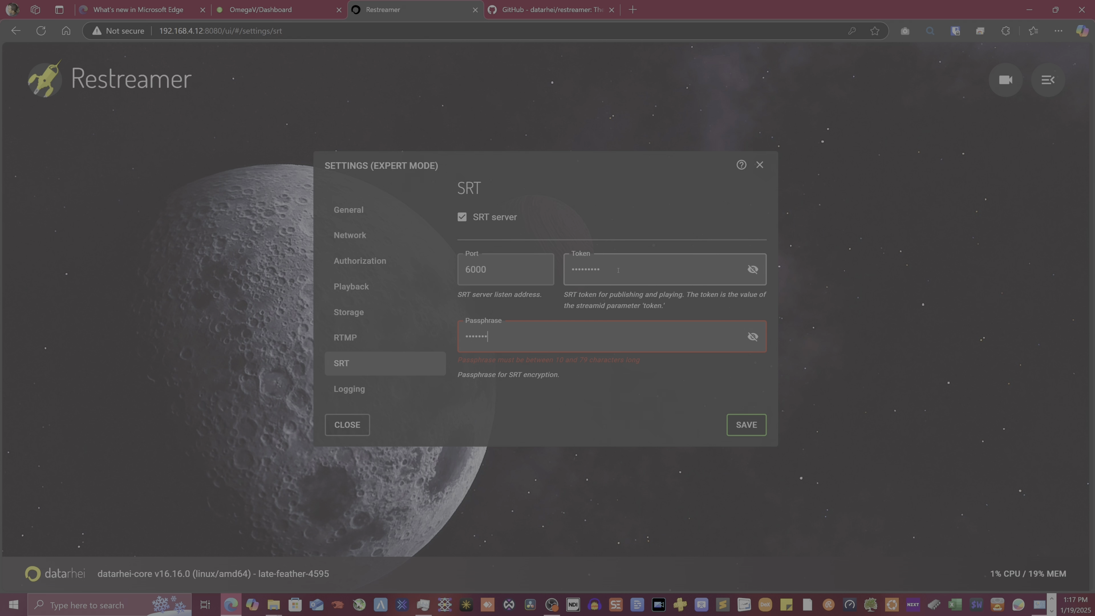
pyautogui.write('***')
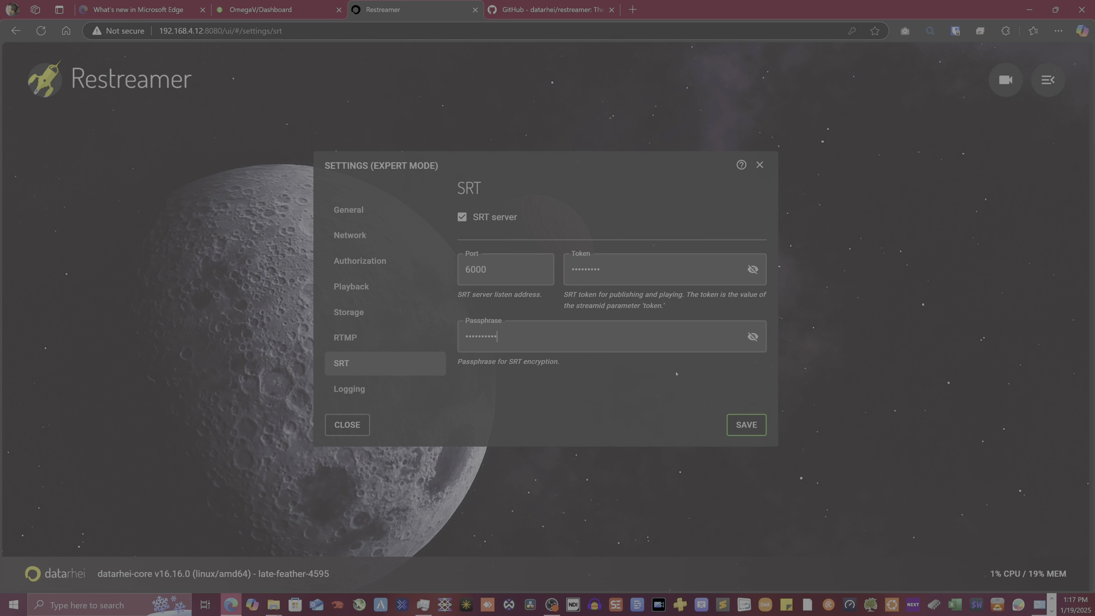
pyautogui.click(751, 429)
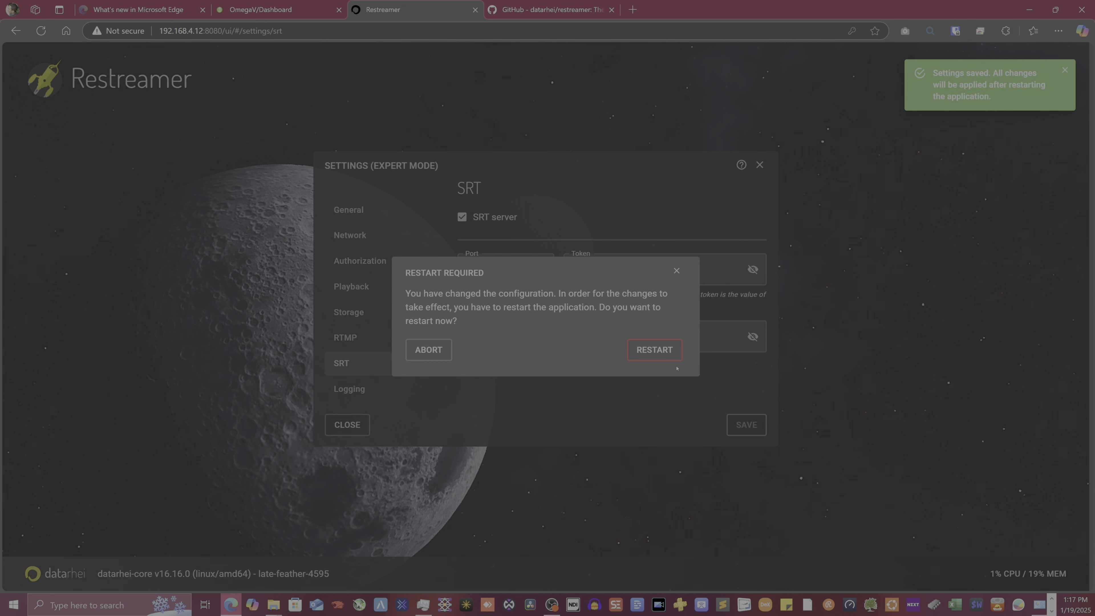
pyautogui.click(671, 357)
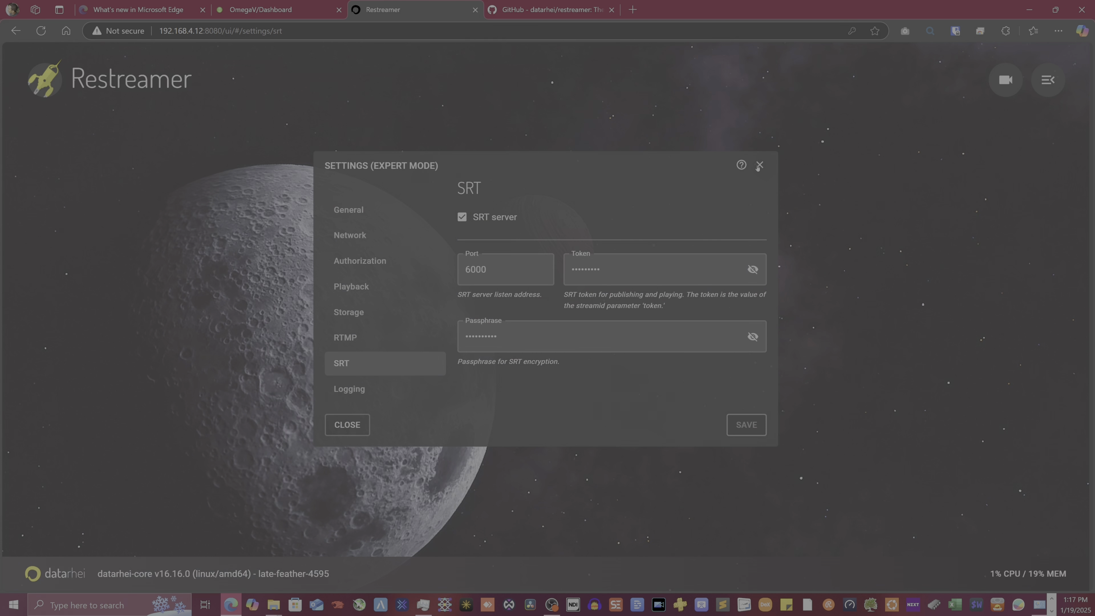
# Reopen video setup, choose the SRT server and copy its port-6000 publishing address
pyautogui.click(759, 166)
pyautogui.click(649, 389)
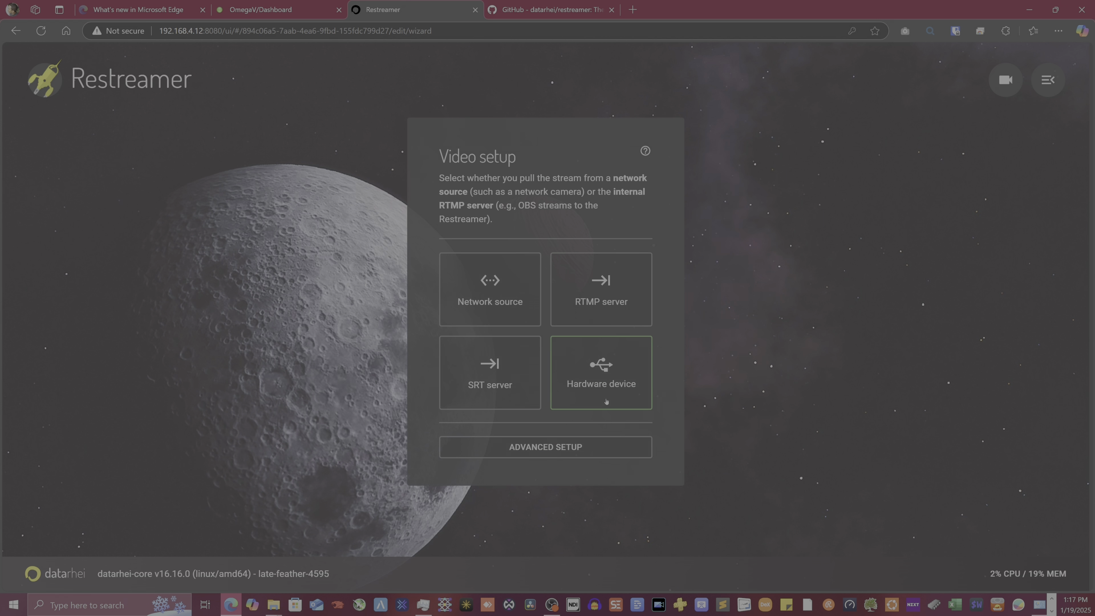
pyautogui.click(499, 382)
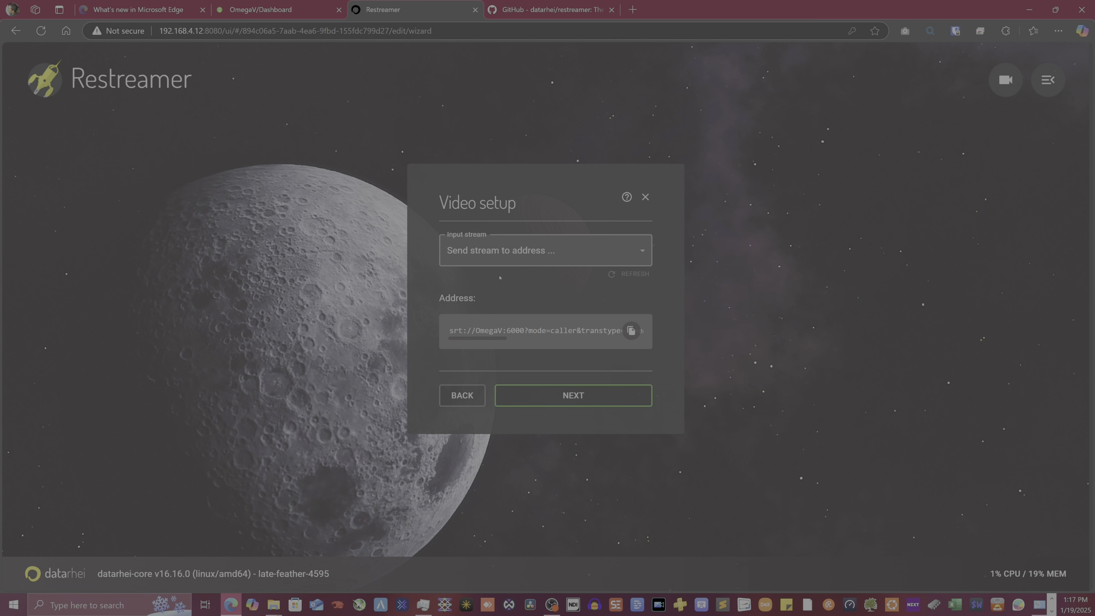
pyautogui.moveTo(600, 330); pyautogui.dragTo(449, 331)
pyautogui.click(635, 331)
# Launch OBS Studio from the taskbar, proceeding past the warning
pyautogui.rightClick(552, 604)
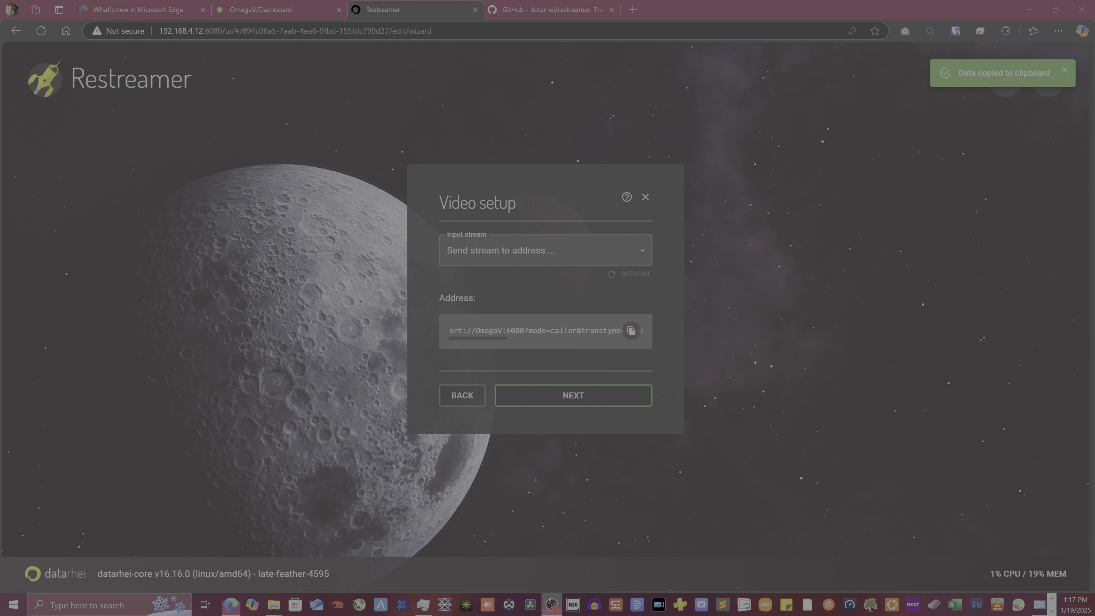
pyautogui.click(543, 543)
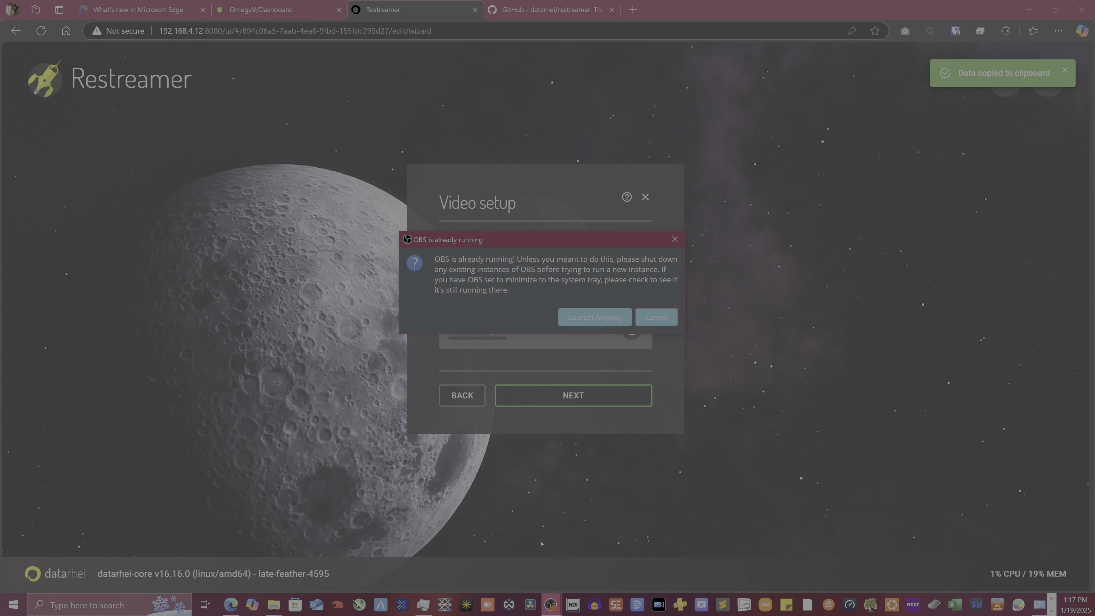
pyautogui.click(592, 317)
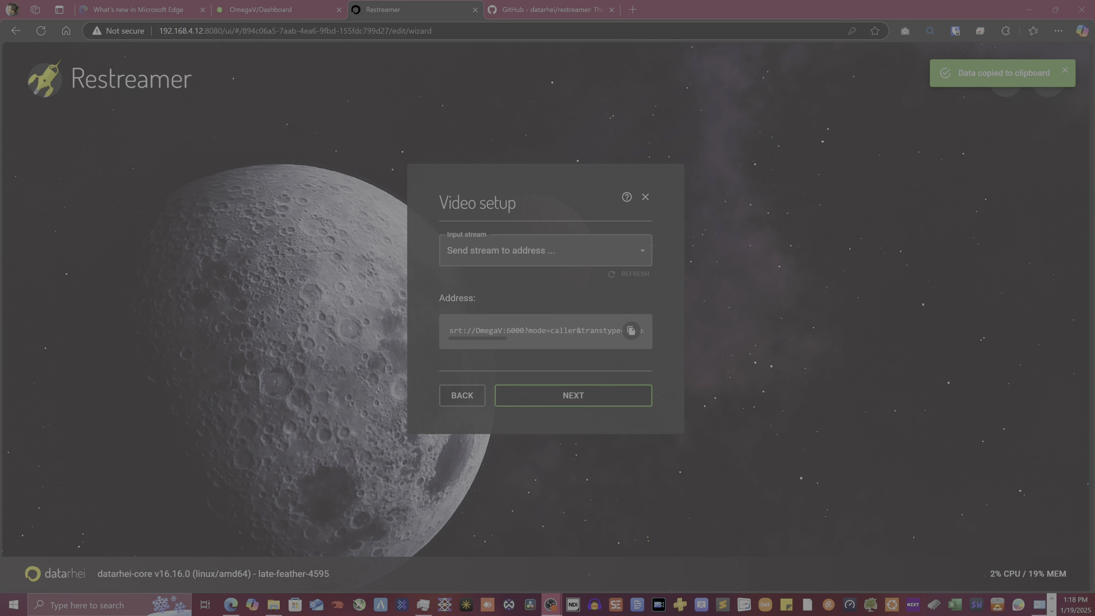
# Position the OBS window over Restreamer and switch scene collection and profile to Sandbox
pyautogui.moveTo(142, 614); pyautogui.dragTo(317, 0)
pyautogui.moveTo(408, 1); pyautogui.dragTo(425, 55)
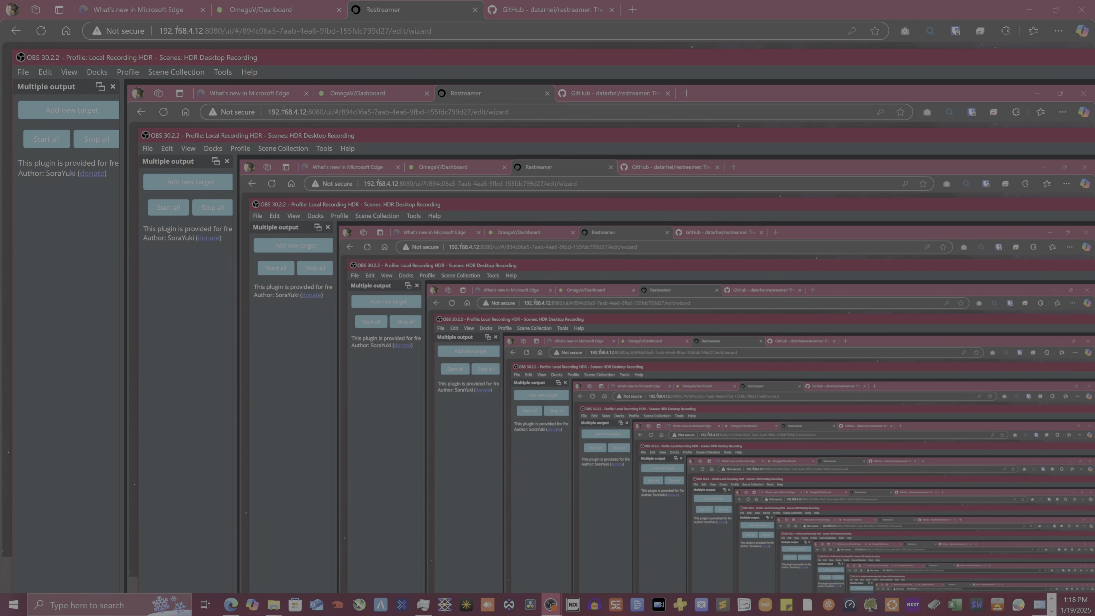
pyautogui.moveTo(30, 58); pyautogui.dragTo(697, 357)
pyautogui.moveTo(871, 370); pyautogui.dragTo(480, 97)
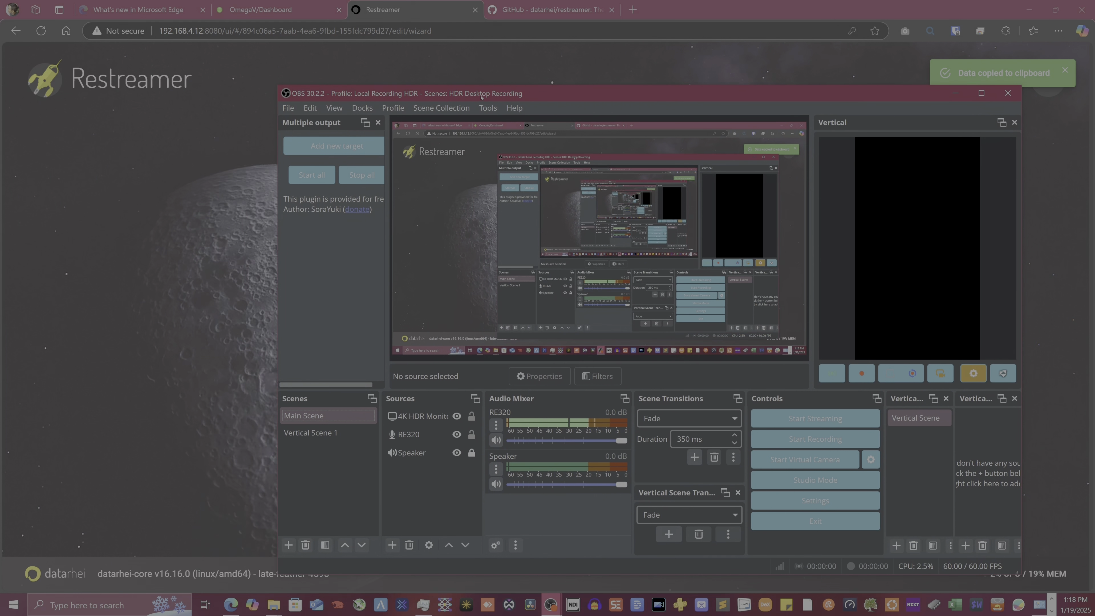
pyautogui.click(435, 107)
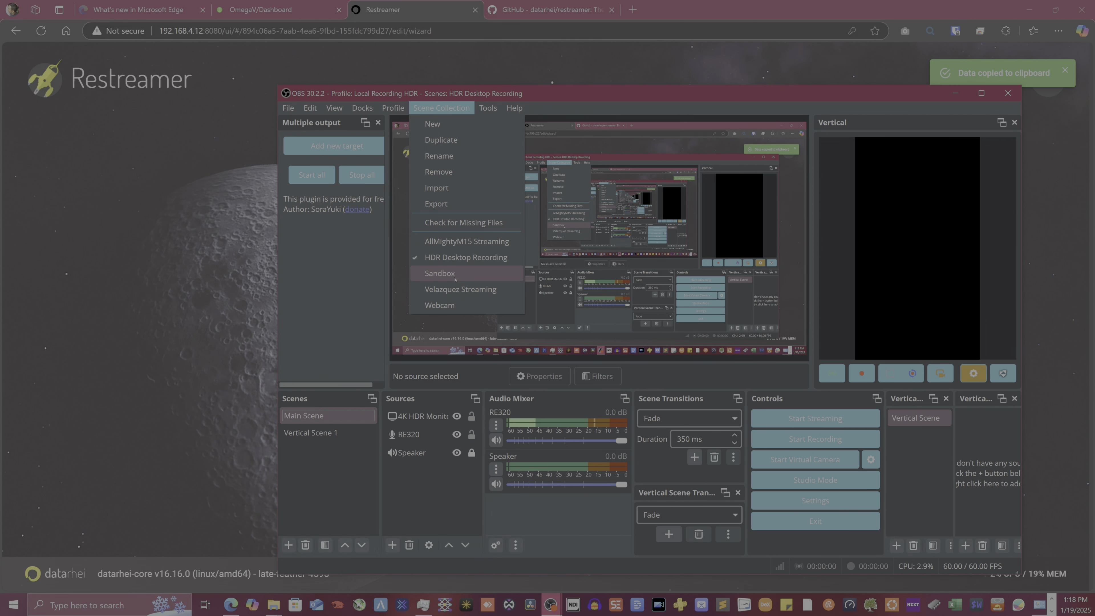
pyautogui.click(455, 278)
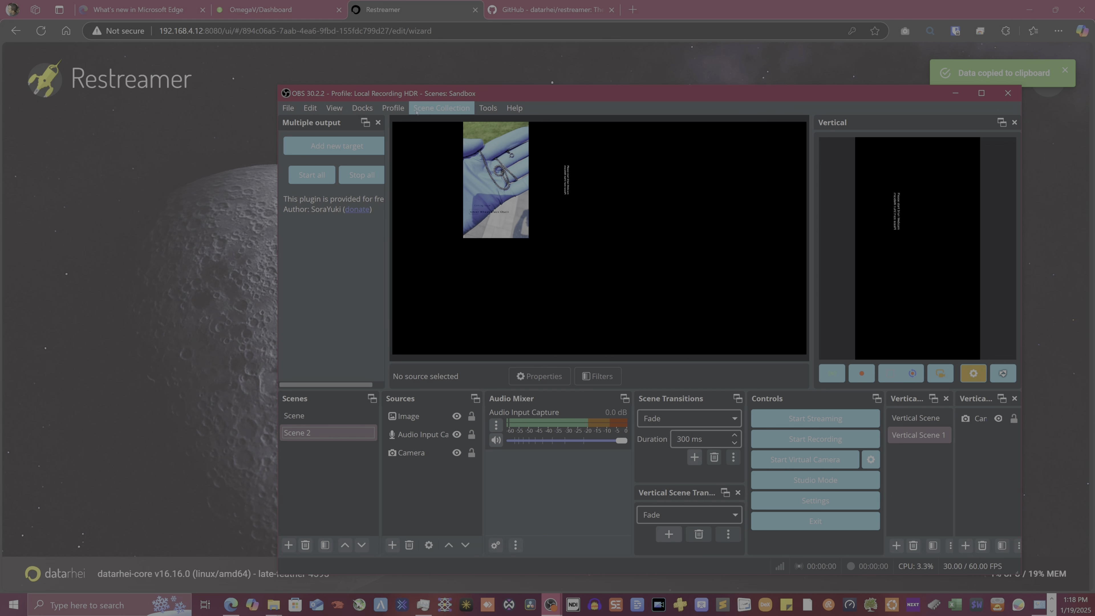
pyautogui.click(408, 111)
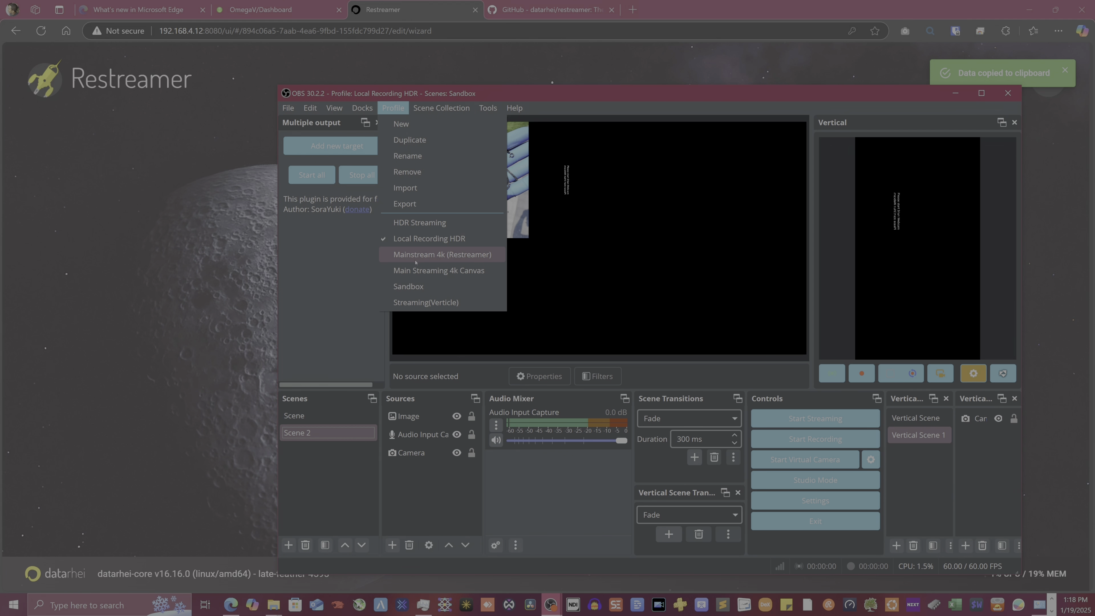
pyautogui.click(425, 292)
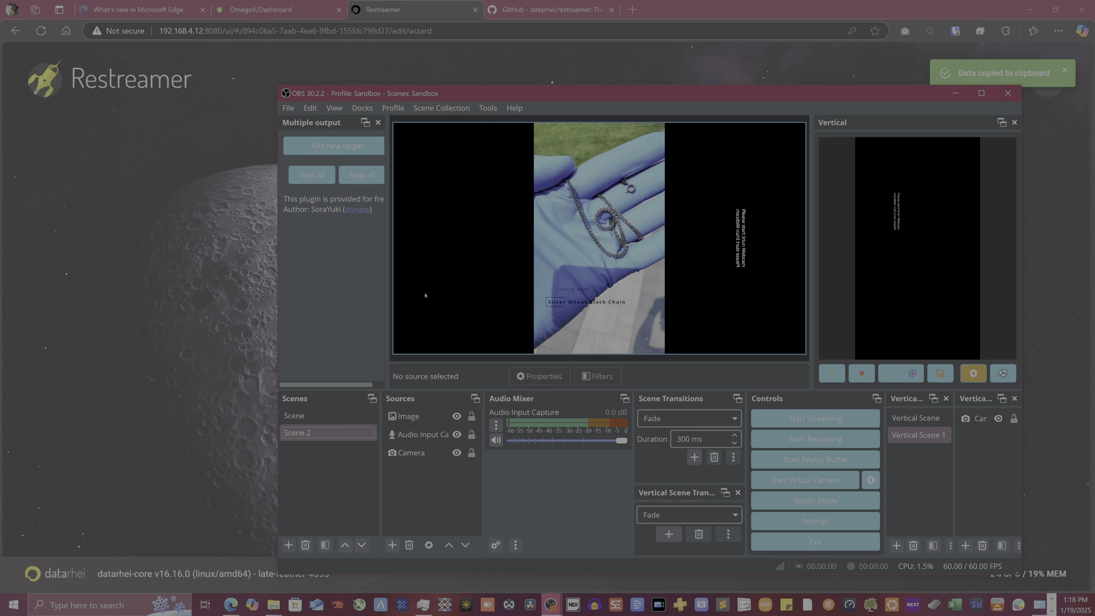
# Set the Stream server to the pasted Restreamer SRT address with host OmegaV2
pyautogui.click(289, 109)
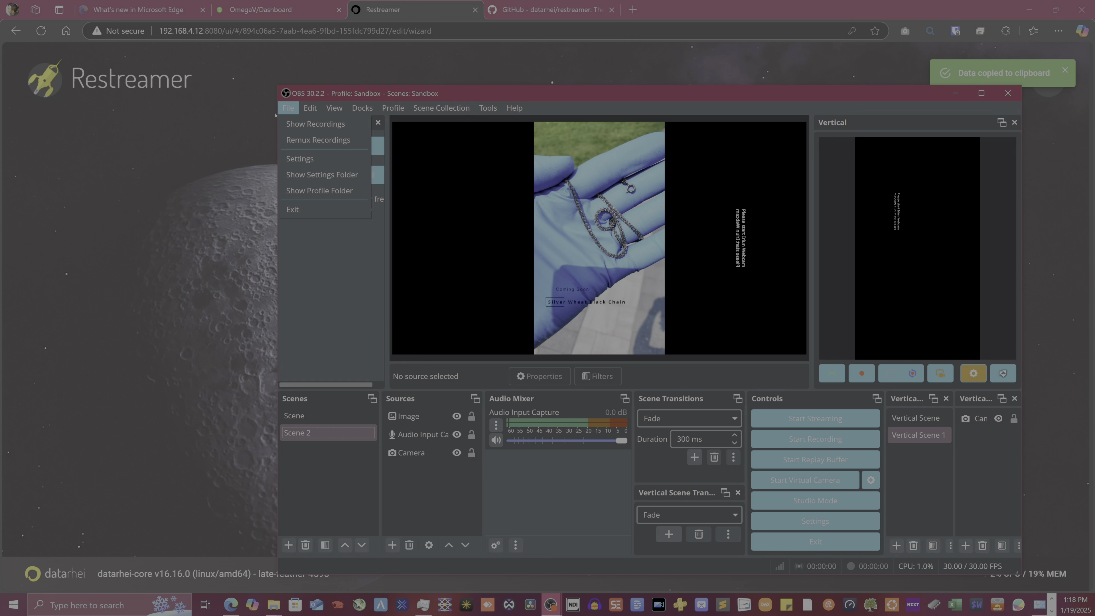
pyautogui.click(296, 159)
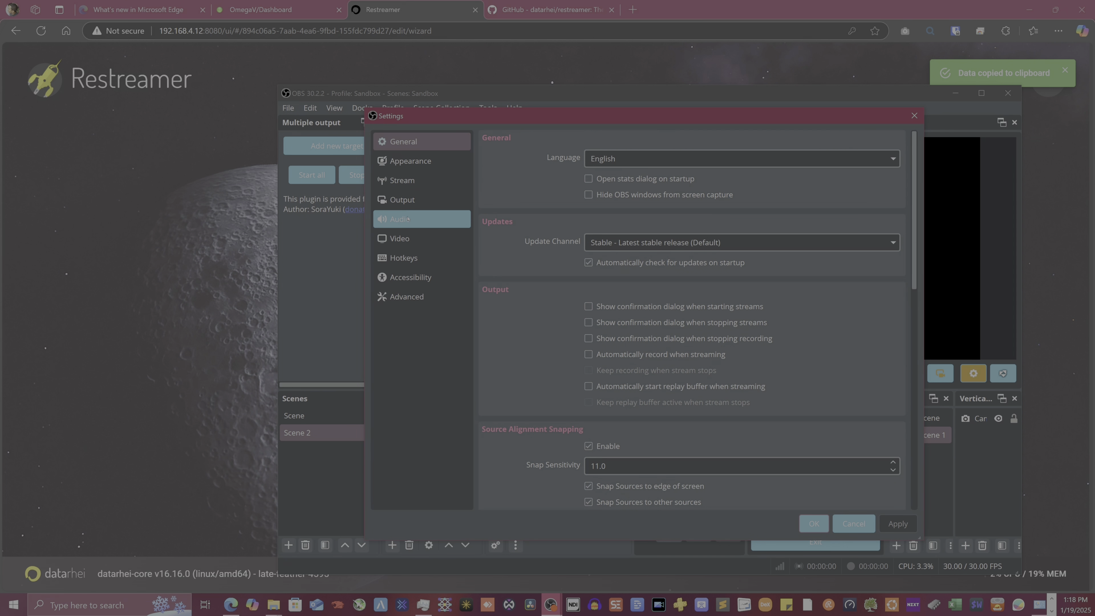
pyautogui.click(403, 180)
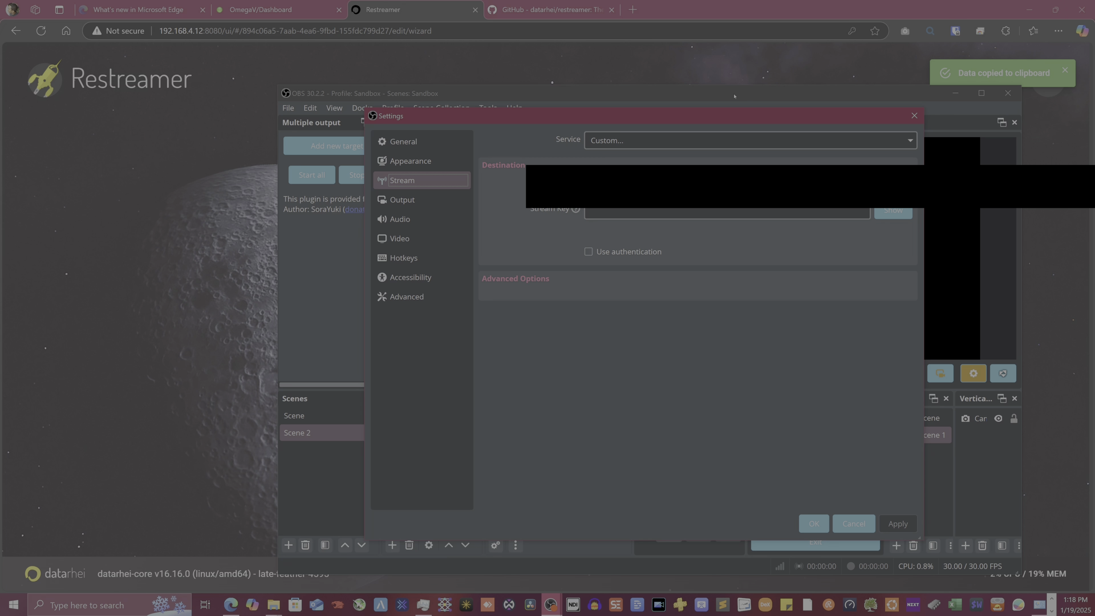
pyautogui.moveTo(714, 115); pyautogui.dragTo(1066, 114)
pyautogui.click(978, 188)
pyautogui.hotkey('ctrl', 'v')
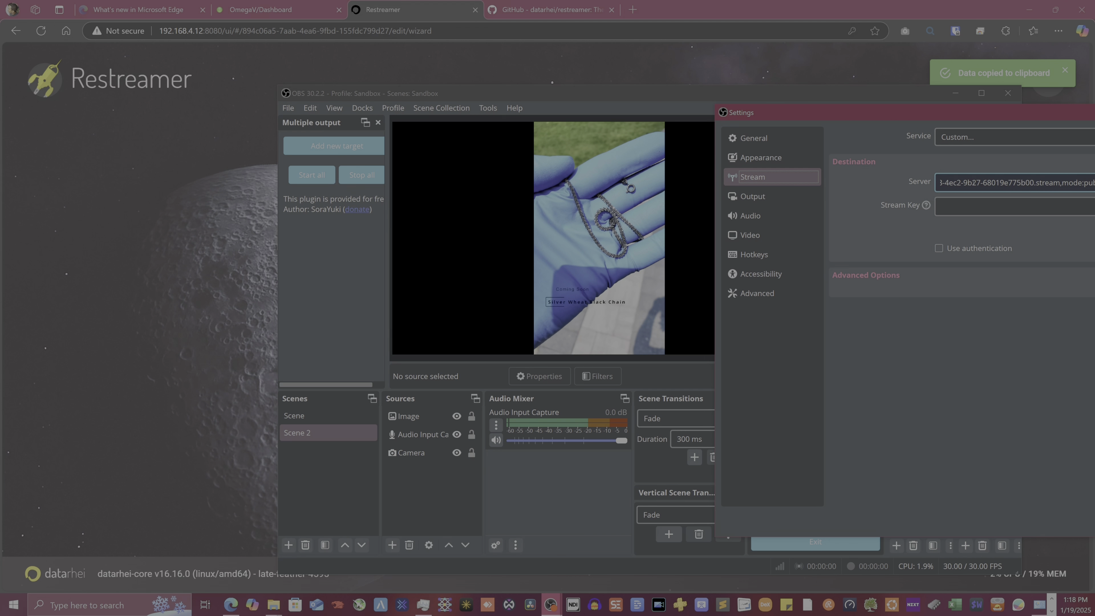
pyautogui.hotkey('ctrl', 'a')
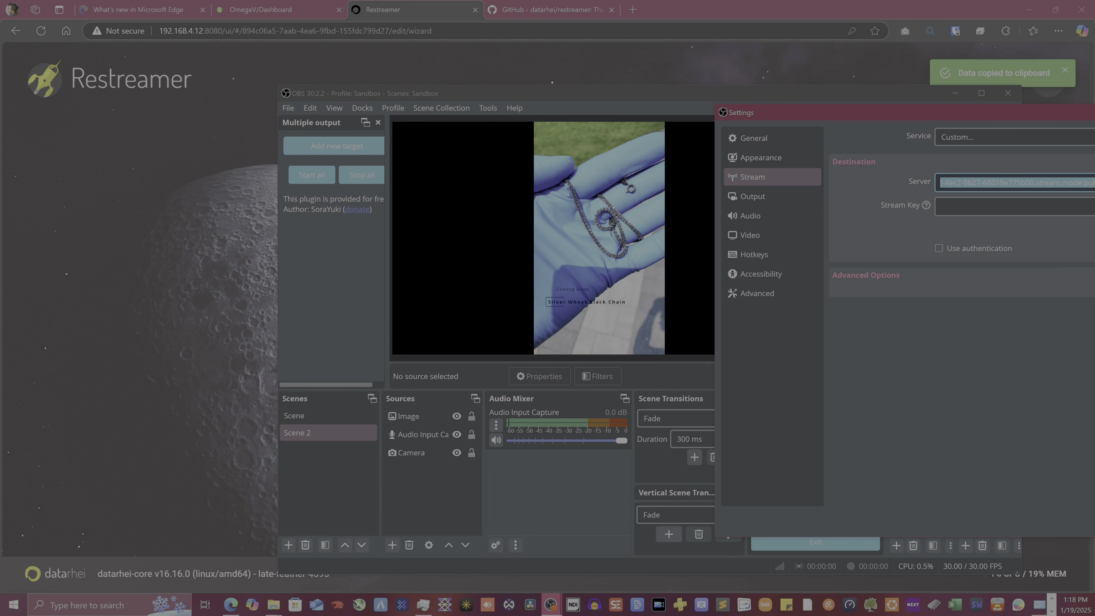
pyautogui.hotkey('ctrl', 'v')
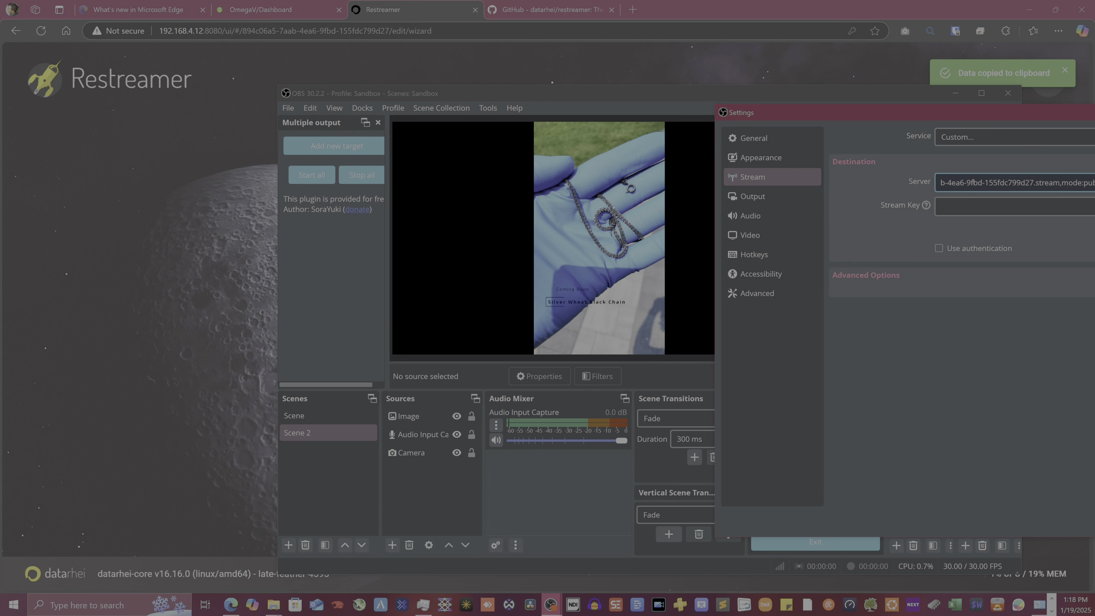
pyautogui.press('Left')
pyautogui.press('Left')
pyautogui.press('Left')
pyautogui.press('Left')
pyautogui.press('Left')
pyautogui.press('Left')
pyautogui.press('Left')
pyautogui.press('Left')
pyautogui.press('Left')
pyautogui.press('Left')
pyautogui.press('Left')
pyautogui.press('Left')
pyautogui.press('Left')
pyautogui.press('Left')
pyautogui.press('Left')
pyautogui.press('Left')
pyautogui.press('Left')
pyautogui.press('Left')
pyautogui.press('Left')
pyautogui.press('Left')
pyautogui.press('Left')
pyautogui.press('Left')
pyautogui.press('Left')
pyautogui.press('Left')
pyautogui.press('Left')
pyautogui.press('Left')
pyautogui.press('Left')
pyautogui.press('Left')
pyautogui.press('Left')
pyautogui.press('Left')
pyautogui.press('Left')
pyautogui.press('Left')
pyautogui.press('Left')
pyautogui.press('Left')
pyautogui.press('Right')
pyautogui.press('Right')
pyautogui.press('Right')
pyautogui.write('2')
pyautogui.press('Return')
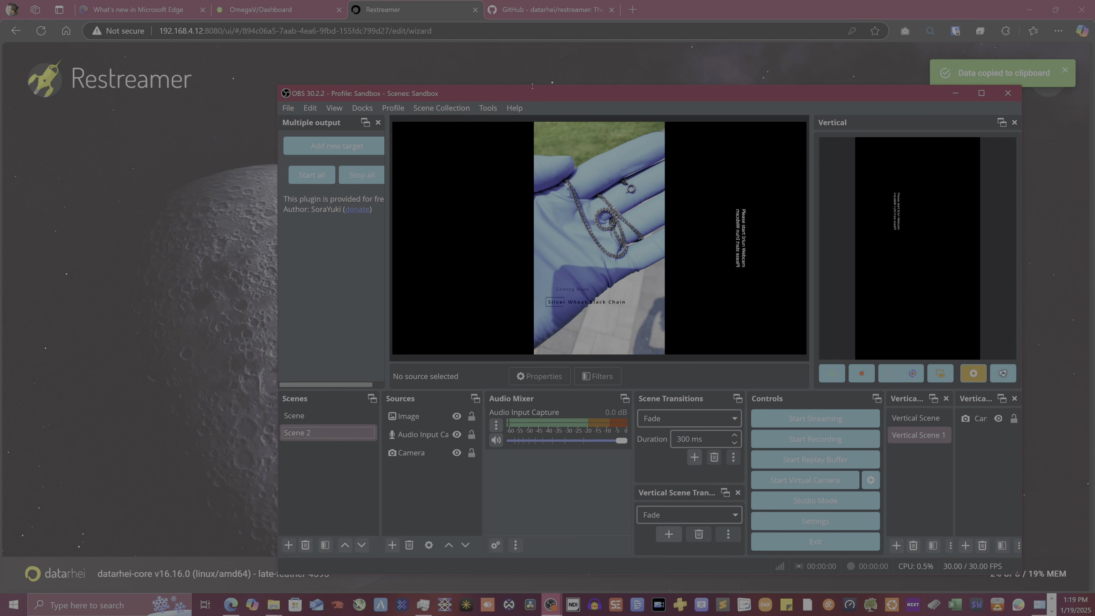
# Start streaming from OBS and minimize it once connected
pyautogui.click(832, 422)
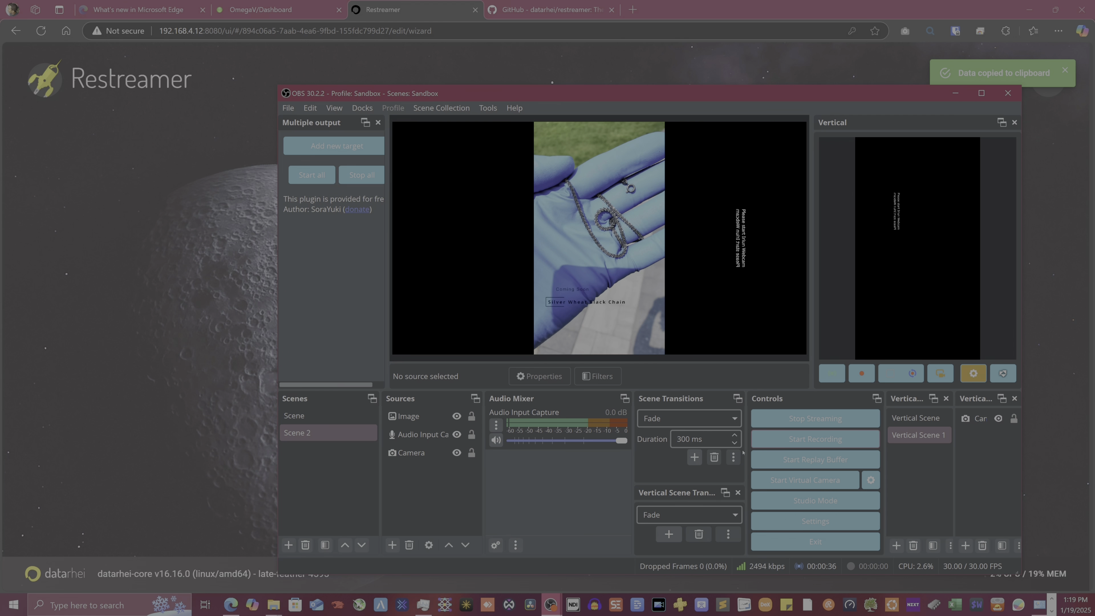
pyautogui.click(954, 93)
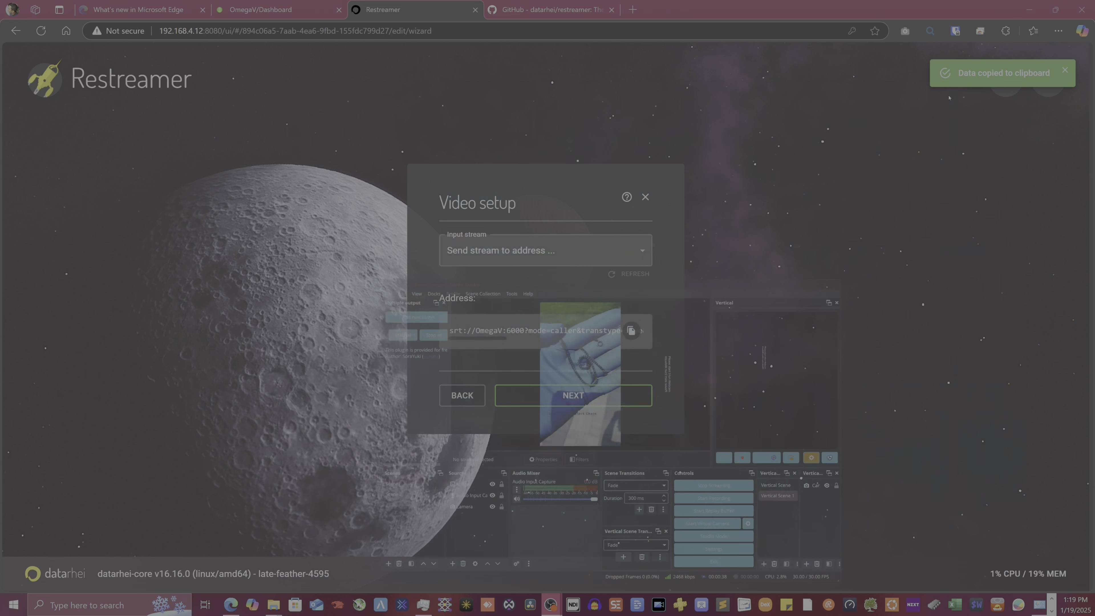
# Choose the incoming OBS .stream as input and keep the 0x0, H264 profile
pyautogui.click(577, 249)
pyautogui.click(661, 252)
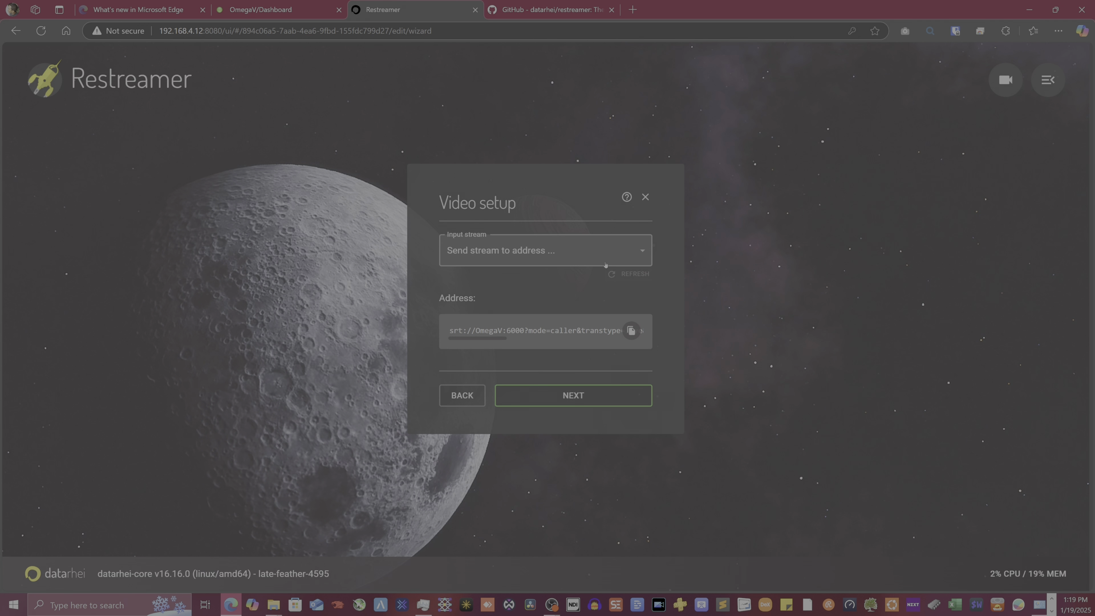
pyautogui.click(605, 264)
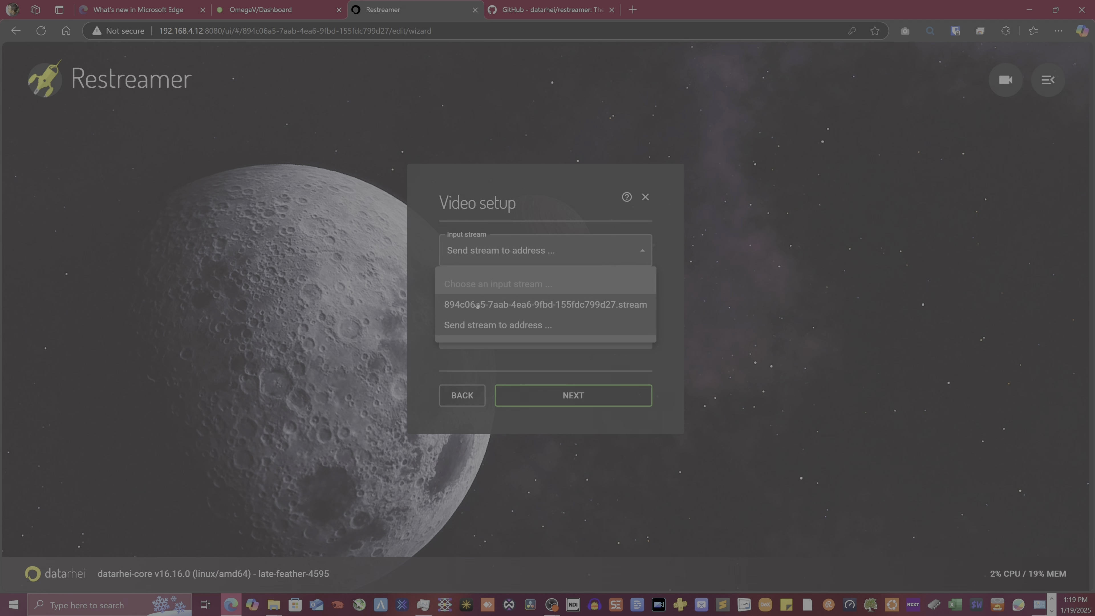
pyautogui.click(533, 294)
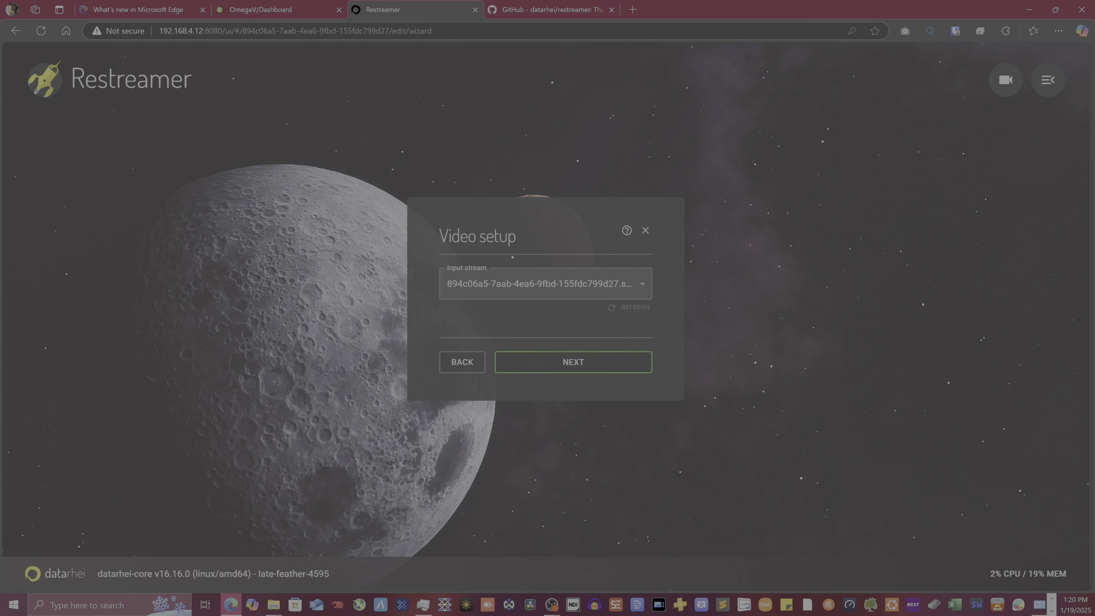
pyautogui.click(564, 360)
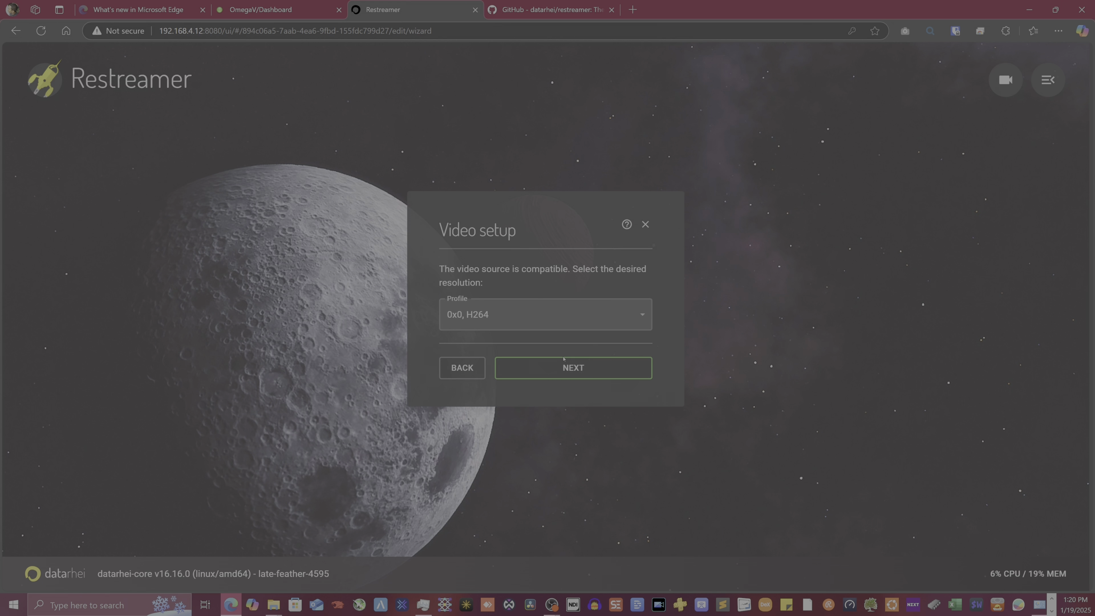
pyautogui.click(582, 309)
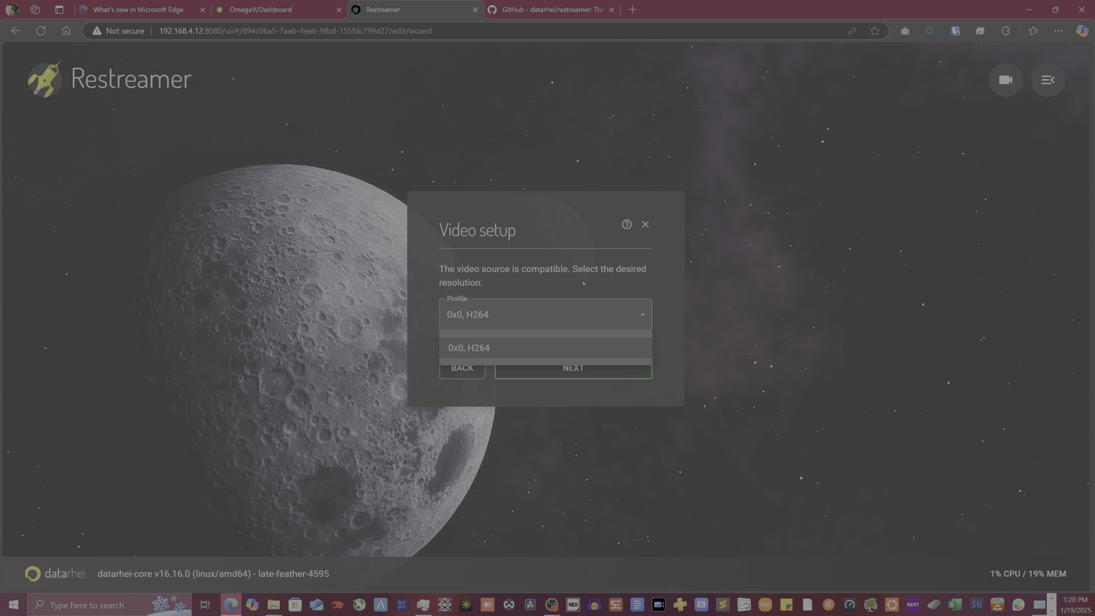
pyautogui.click(583, 280)
# Accept the video profile, audio and metadata, and save the channel so it goes live
pyautogui.moveTo(552, 604)
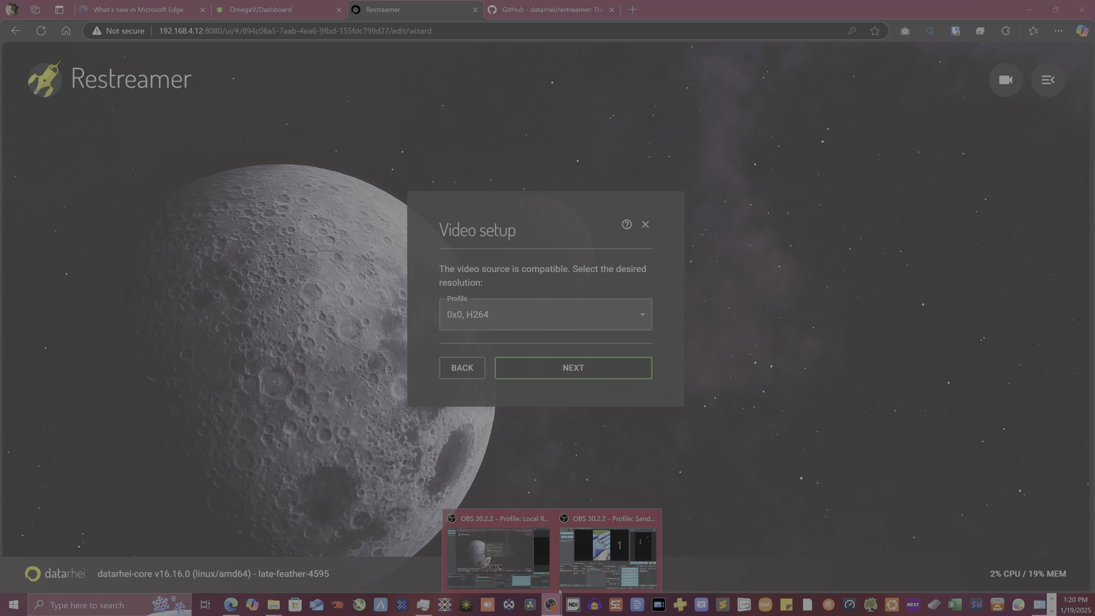
pyautogui.click(607, 529)
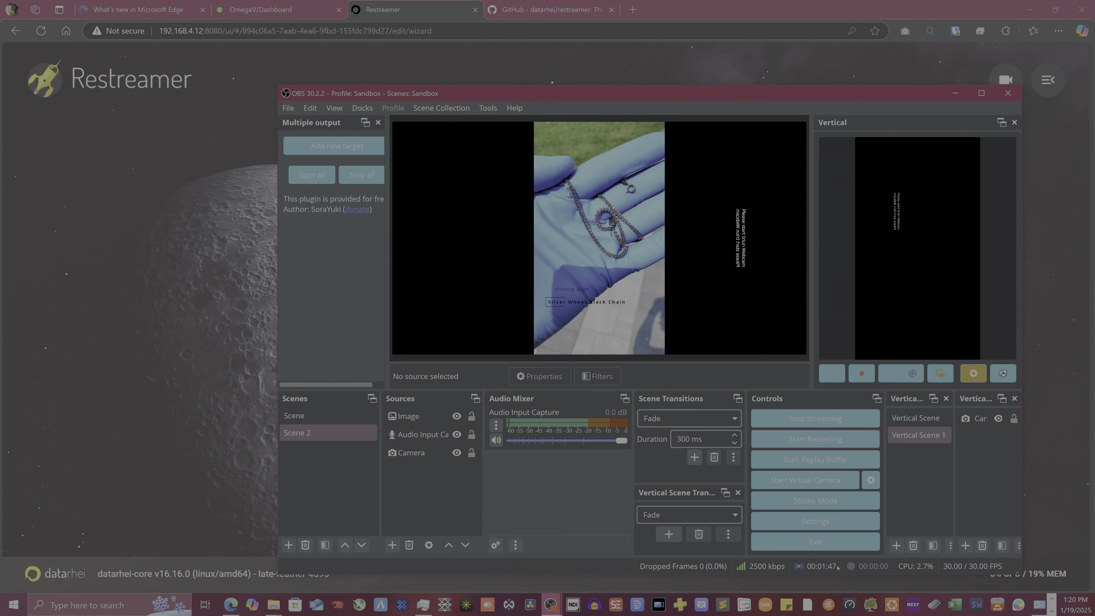
pyautogui.hotkey('alt', 'Tab')
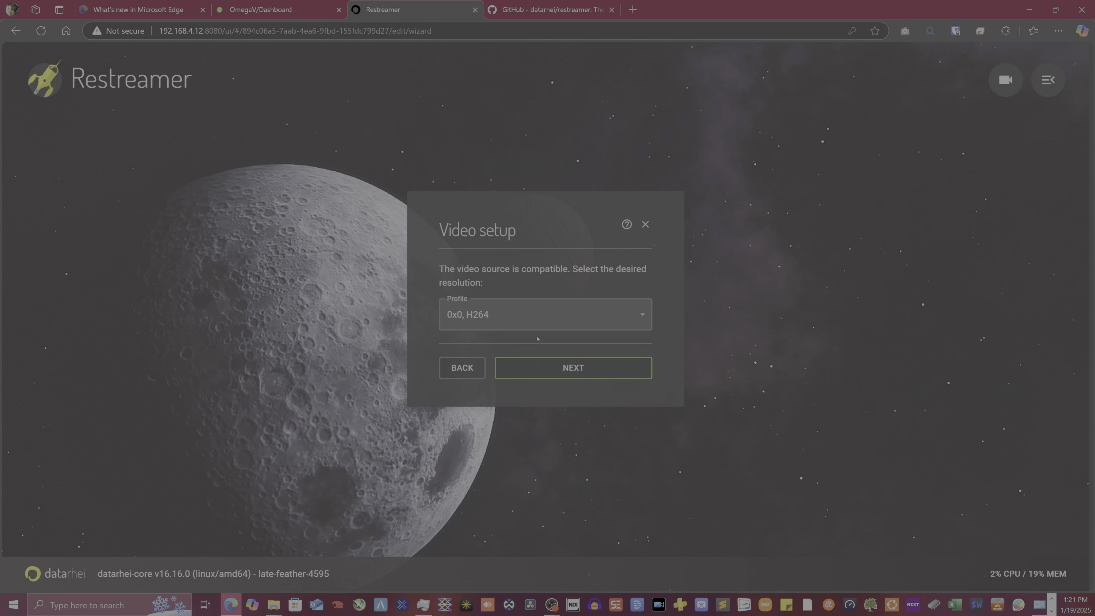
pyautogui.click(573, 364)
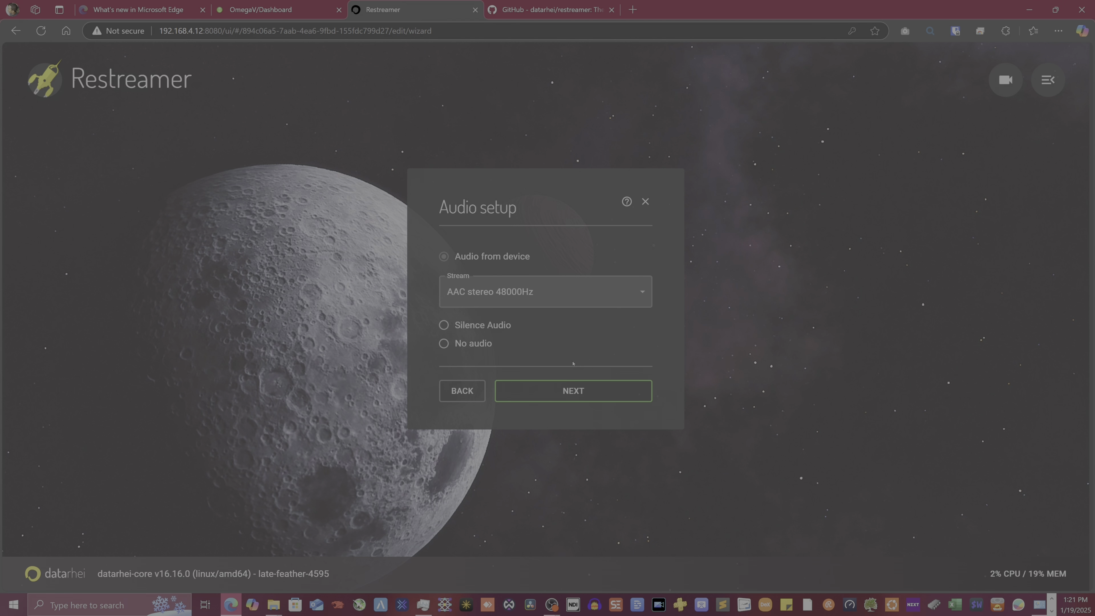
pyautogui.click(560, 390)
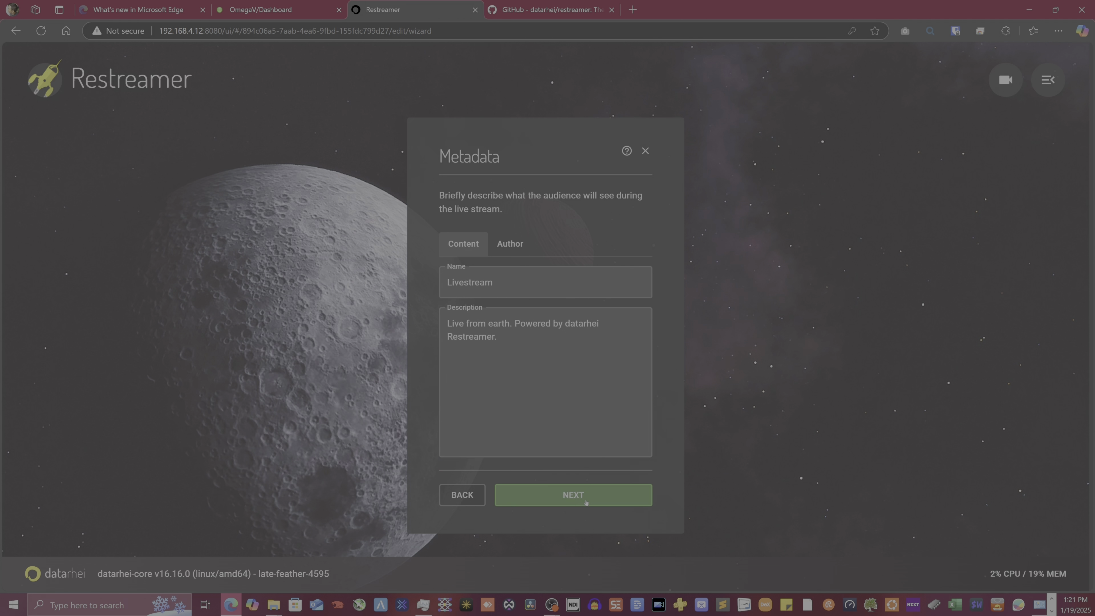
pyautogui.click(587, 491)
pyautogui.click(565, 440)
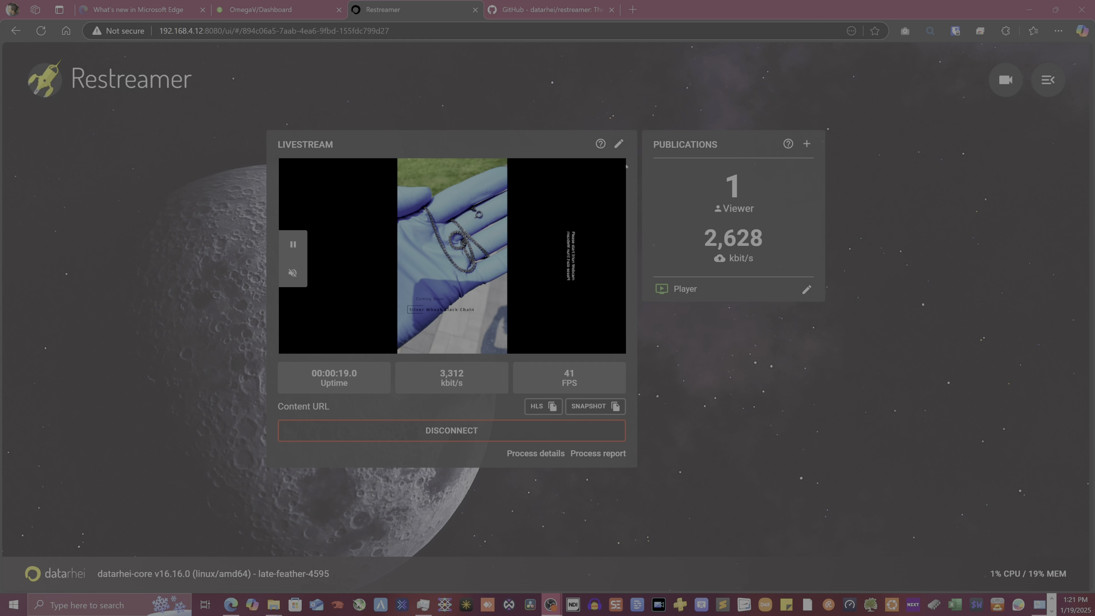
# Bring up the Add publication dialog from the Publications panel's + button
pyautogui.moveTo(1013, 570)
# Start a Kick publication and expand its Source & Encoding settings
pyautogui.click(807, 144)
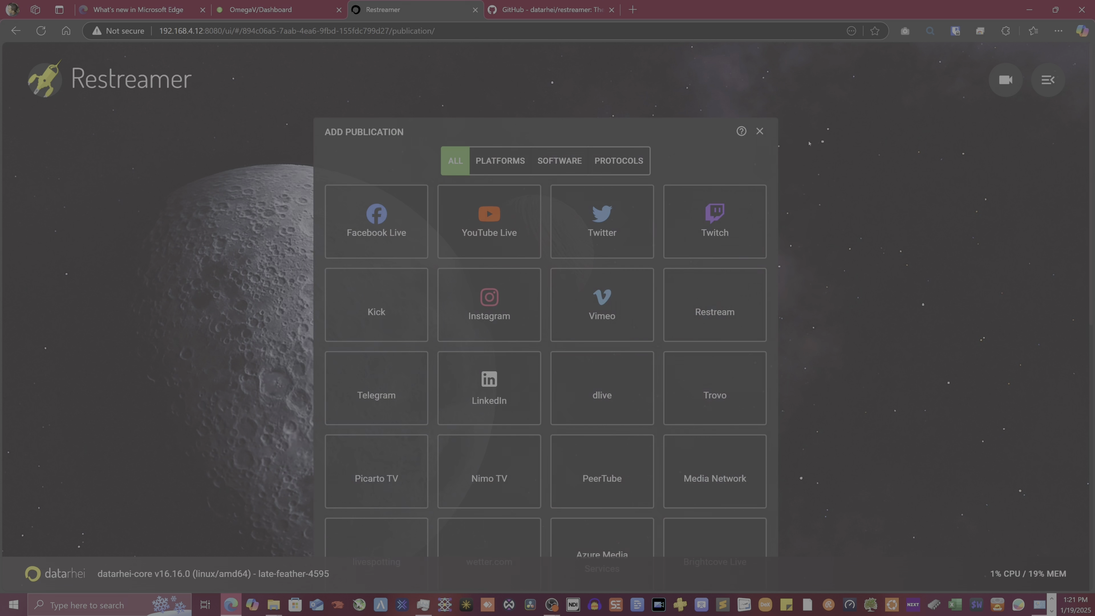
pyautogui.click(370, 319)
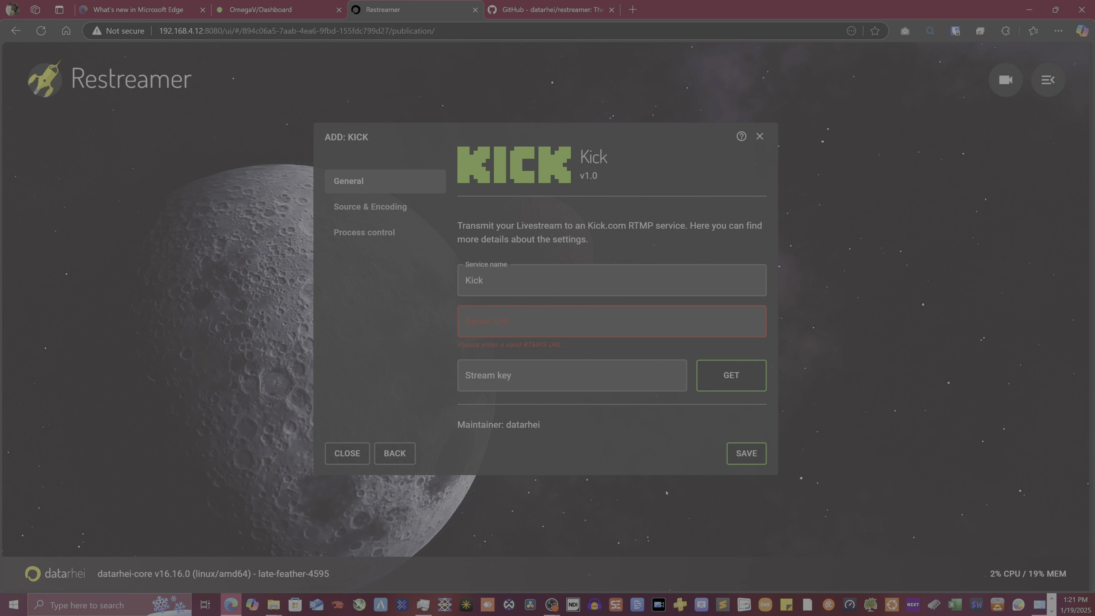
pyautogui.click(391, 207)
pyautogui.scroll(-3, 494, 347)
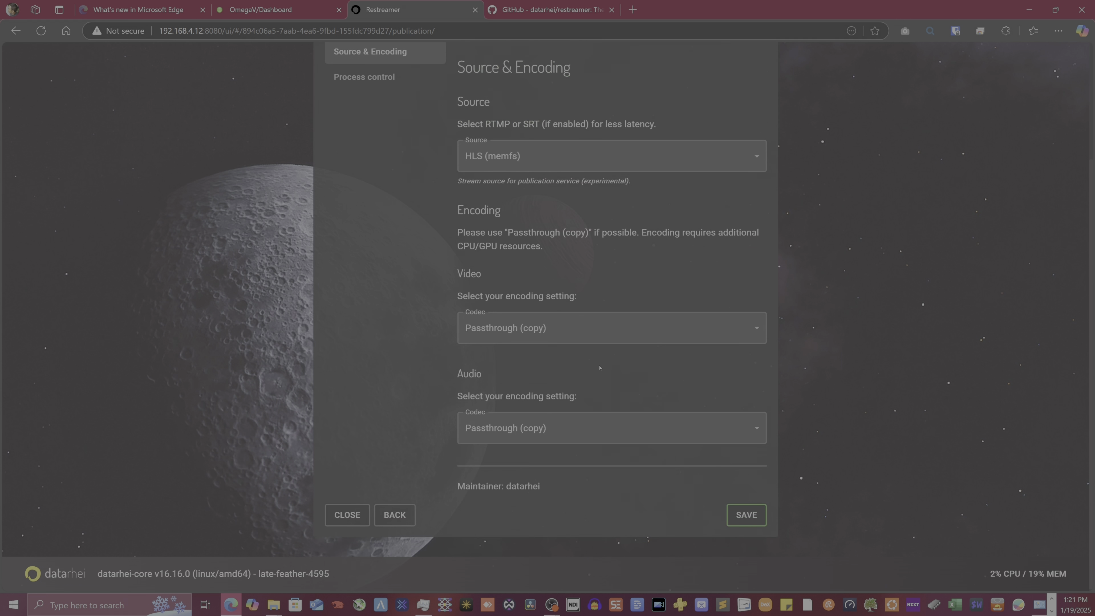
pyautogui.scroll(3, 518, 281)
pyautogui.scroll(-2, 526, 319)
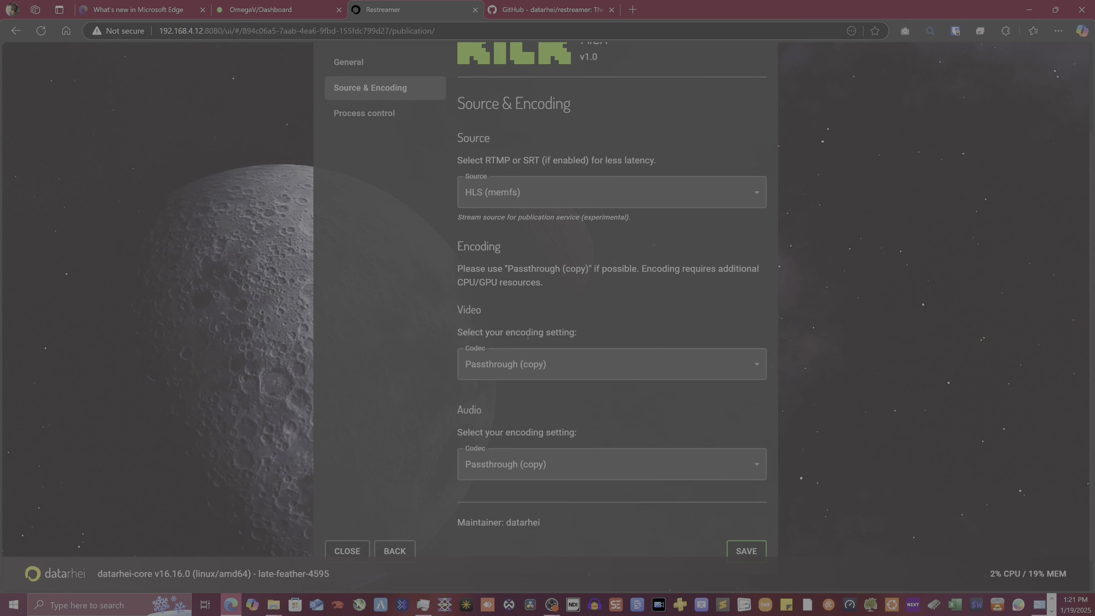
# Set the Kick video codec to H.264 (NVENC), then close the dialog without adding it
pyautogui.click(533, 361)
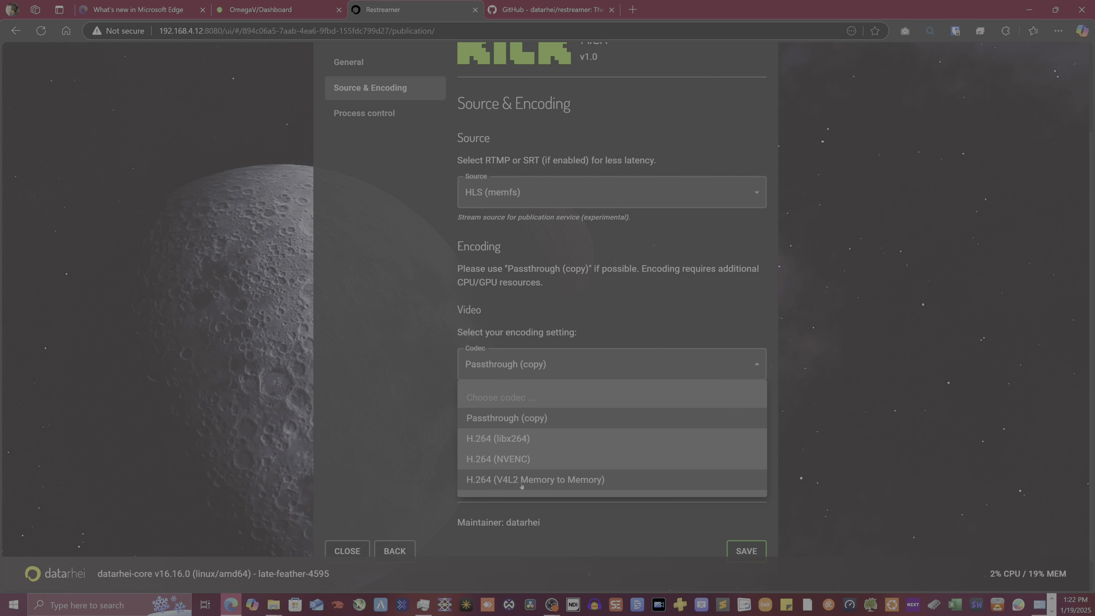
pyautogui.click(529, 458)
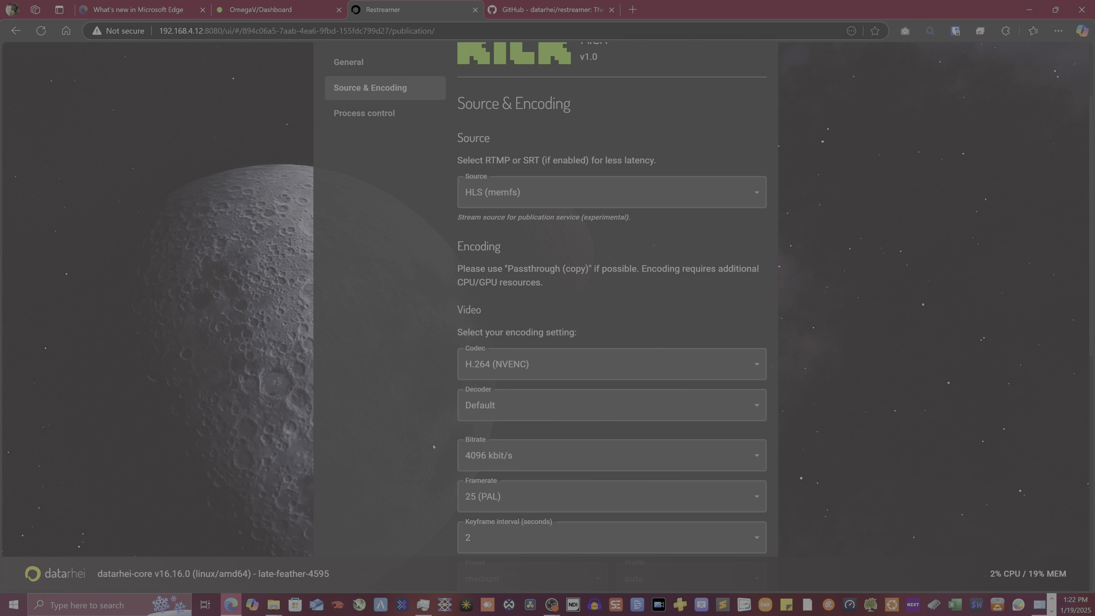
pyautogui.scroll(-3, 437, 401)
pyautogui.scroll(5, 438, 401)
pyautogui.scroll(-9, 450, 357)
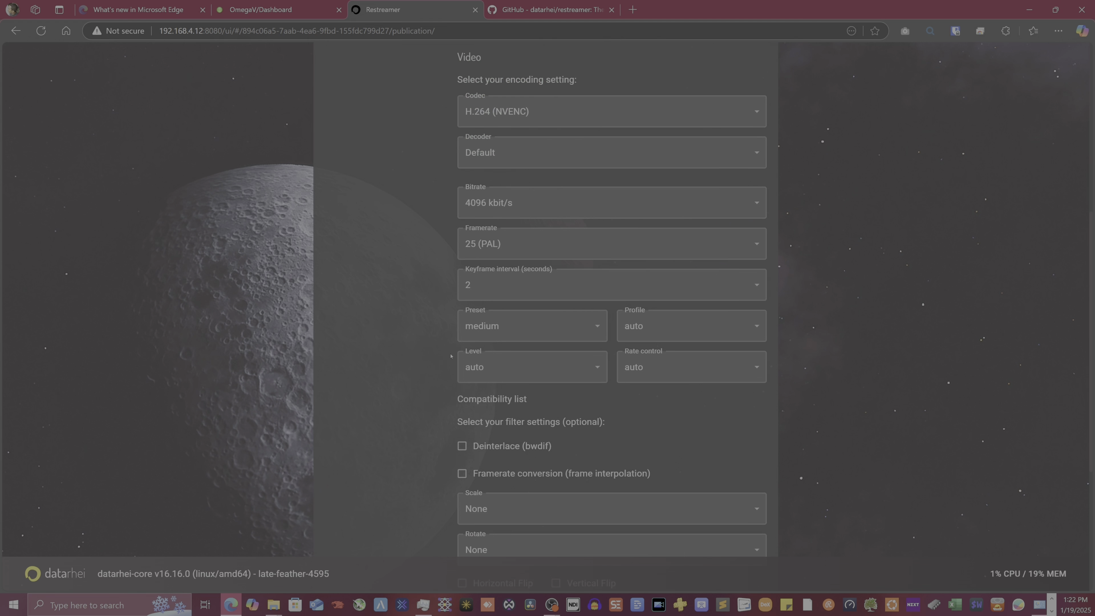
pyautogui.scroll(8, 453, 362)
pyautogui.scroll(-6, 456, 367)
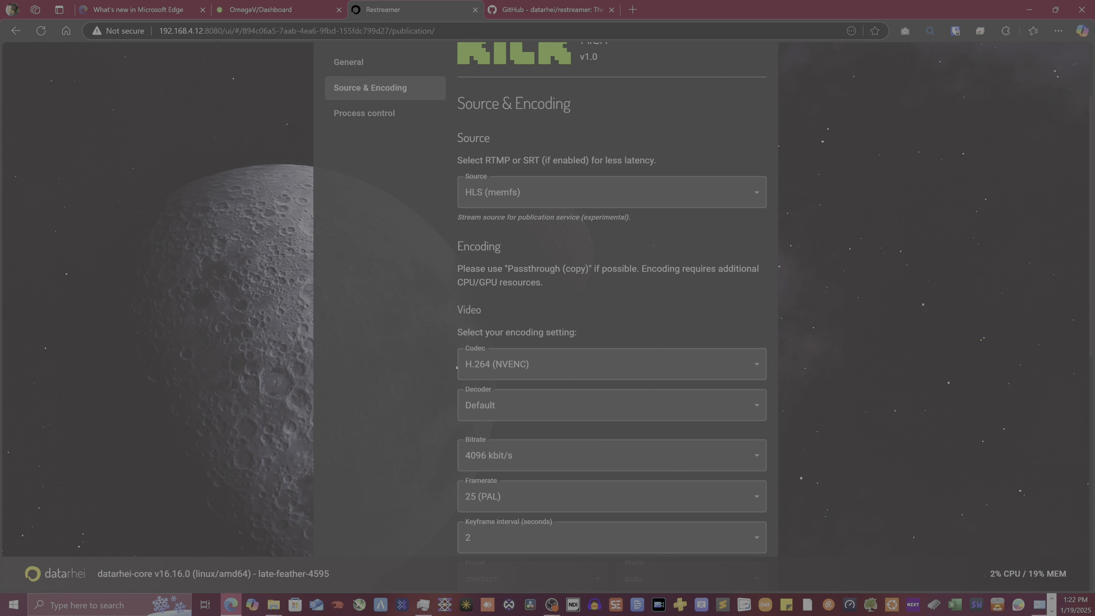
pyautogui.scroll(7, 533, 244)
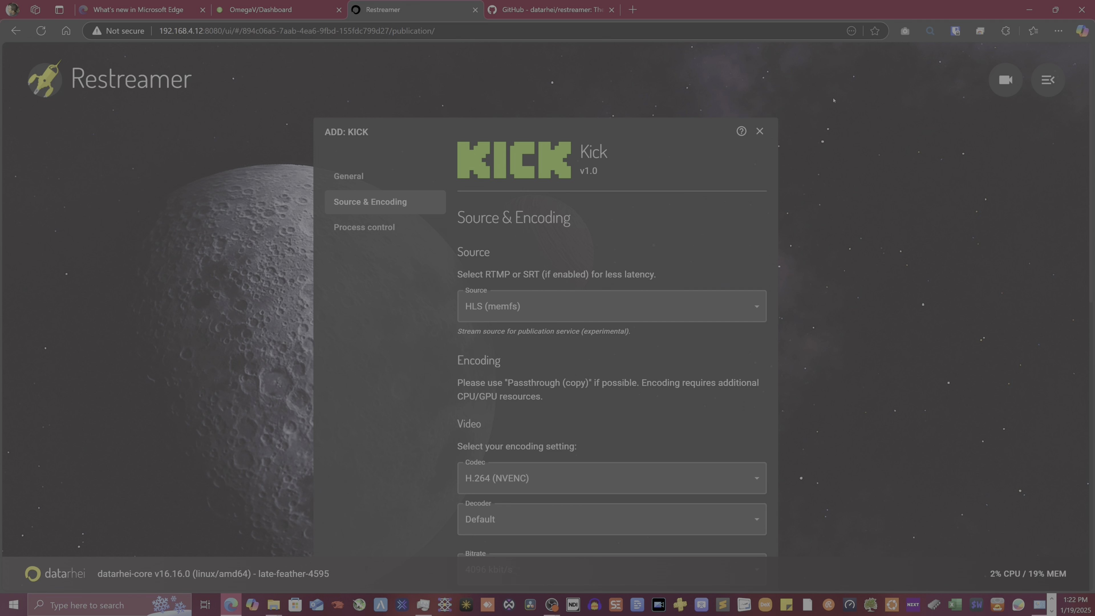
pyautogui.click(762, 132)
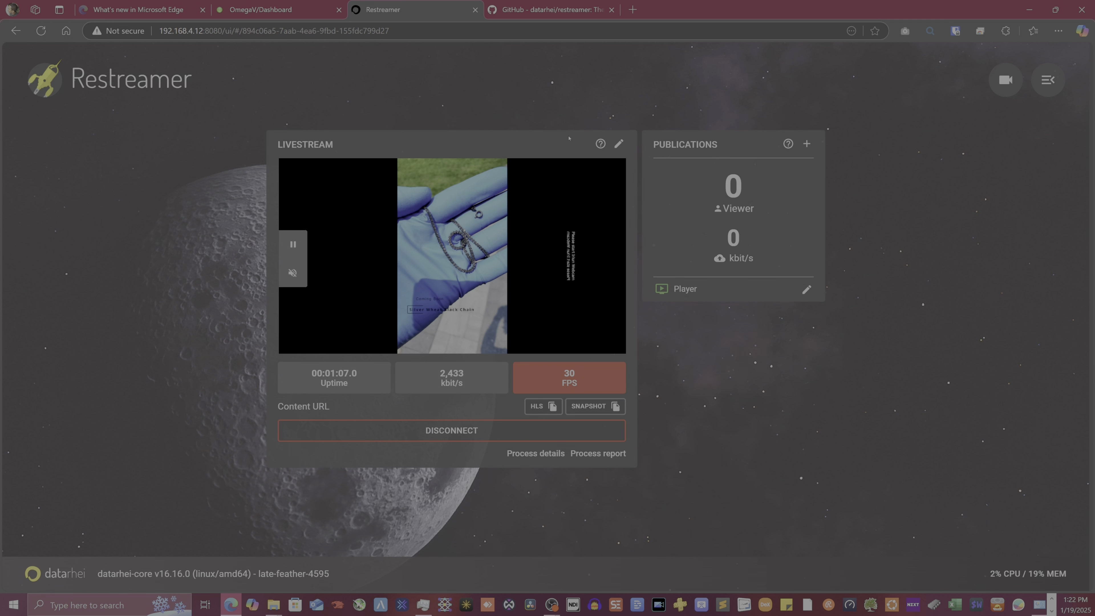
# Edit the Livestream source past the warning and probe the SRT input, finding H264 video
pyautogui.click(618, 144)
pyautogui.scroll(-4, 545, 302)
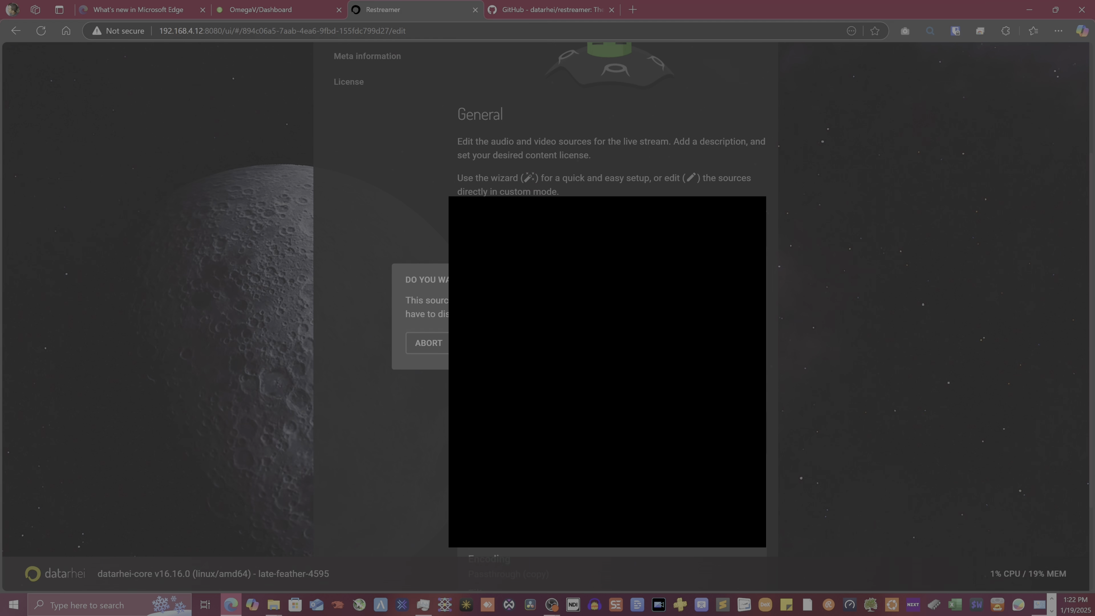
pyautogui.click(659, 343)
pyautogui.scroll(-7, 517, 423)
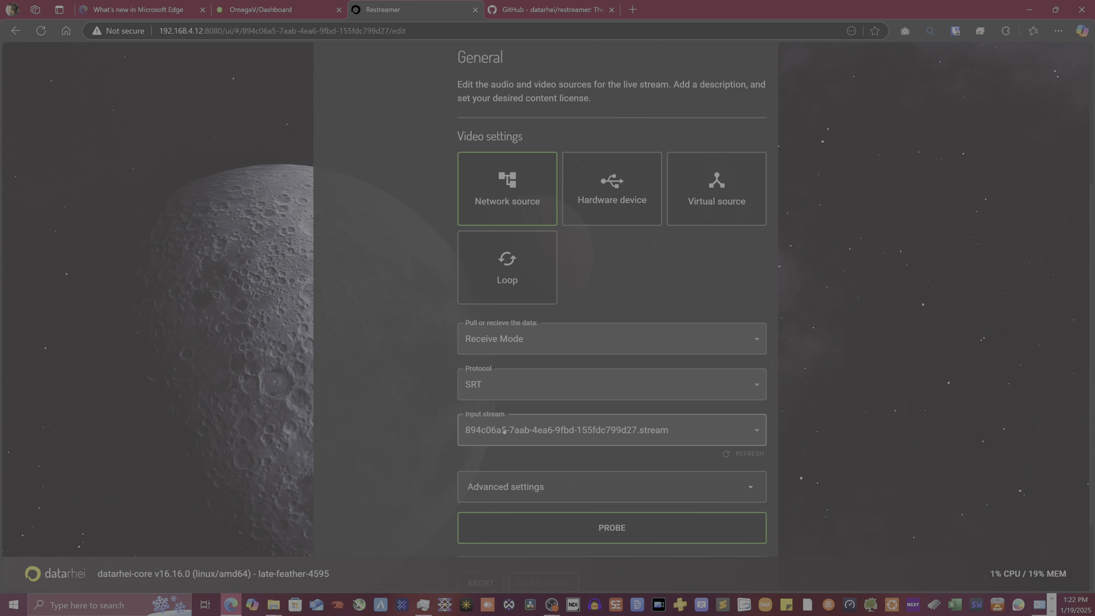
pyautogui.scroll(-1, 396, 433)
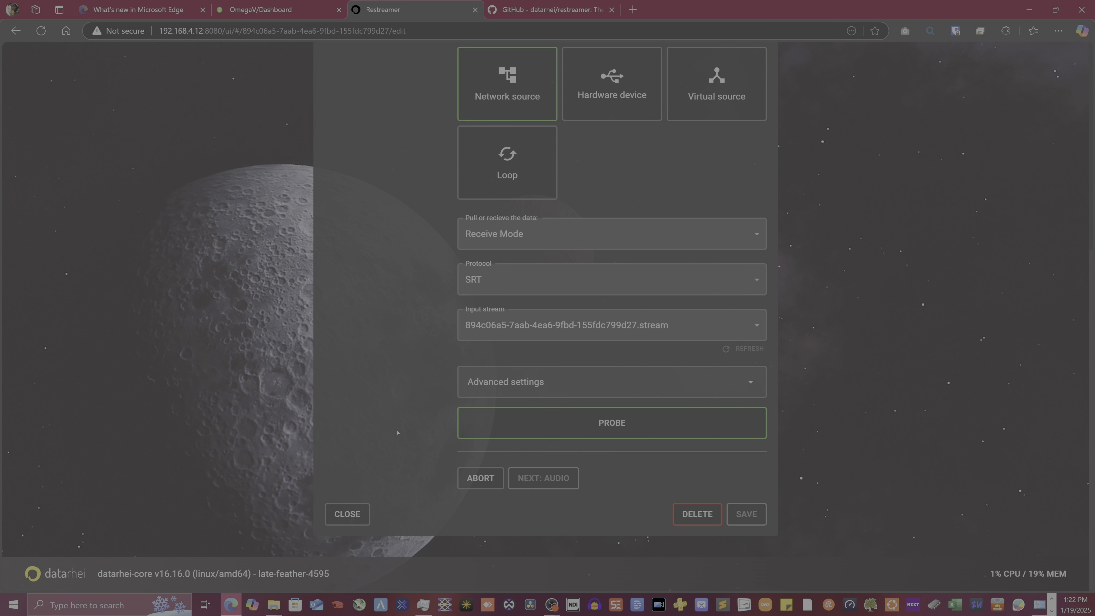
pyautogui.click(568, 421)
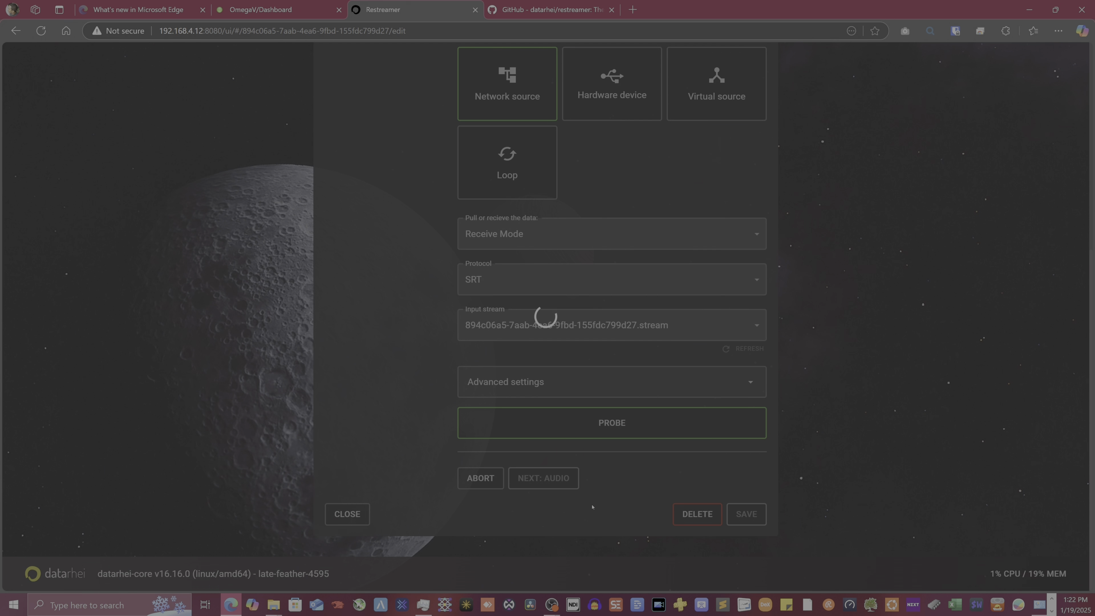
pyautogui.scroll(-2, 386, 447)
pyautogui.scroll(-2, 387, 447)
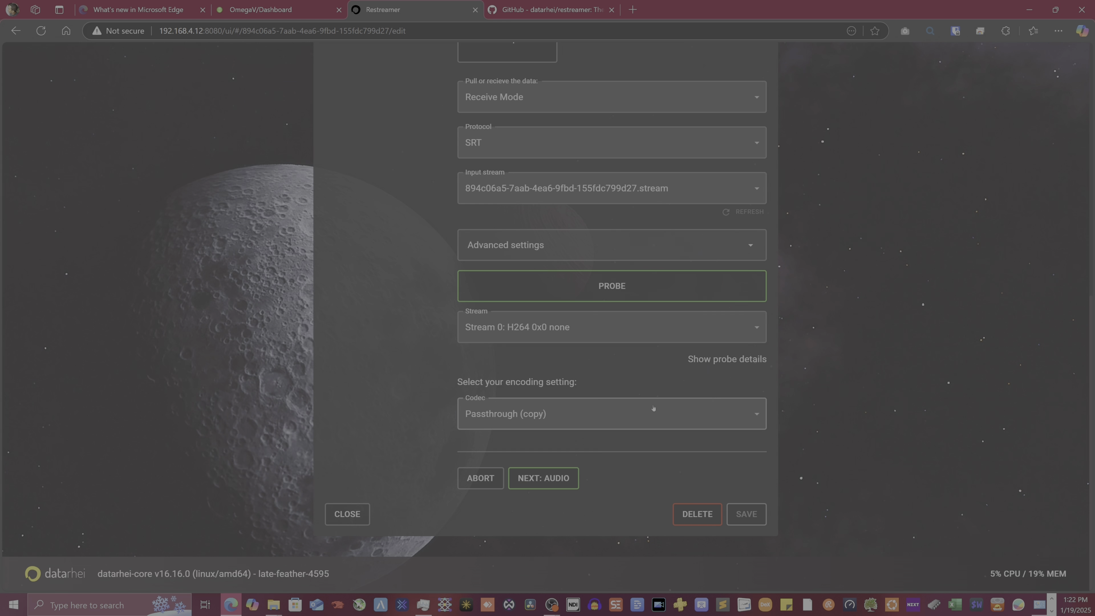
# Set the livestream video codec to H.264 (NVENC)
pyautogui.click(678, 416)
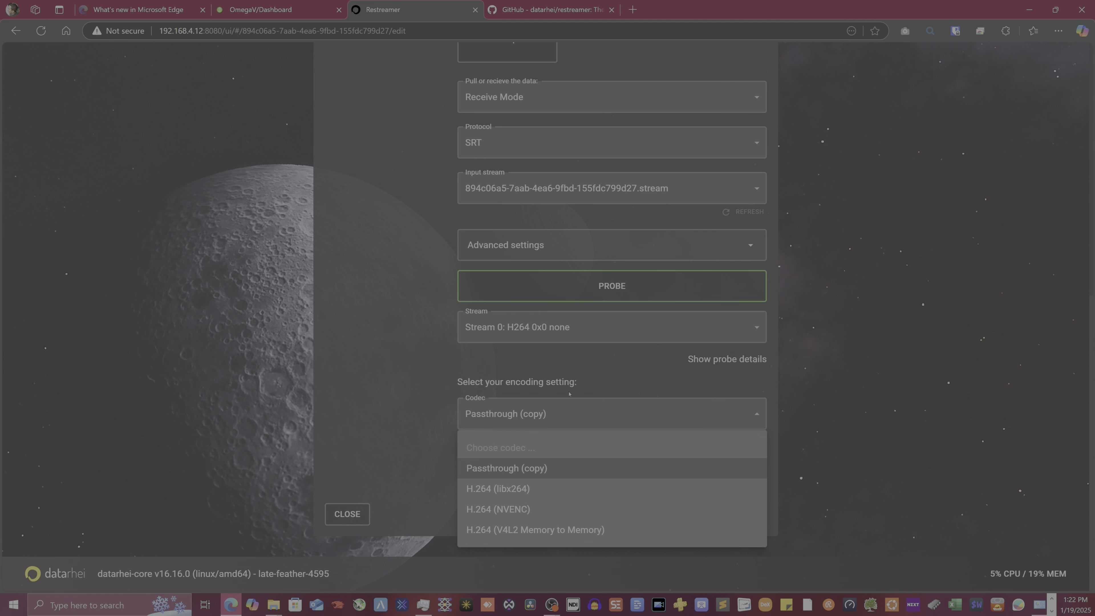
pyautogui.click(510, 509)
pyautogui.scroll(-4, 562, 278)
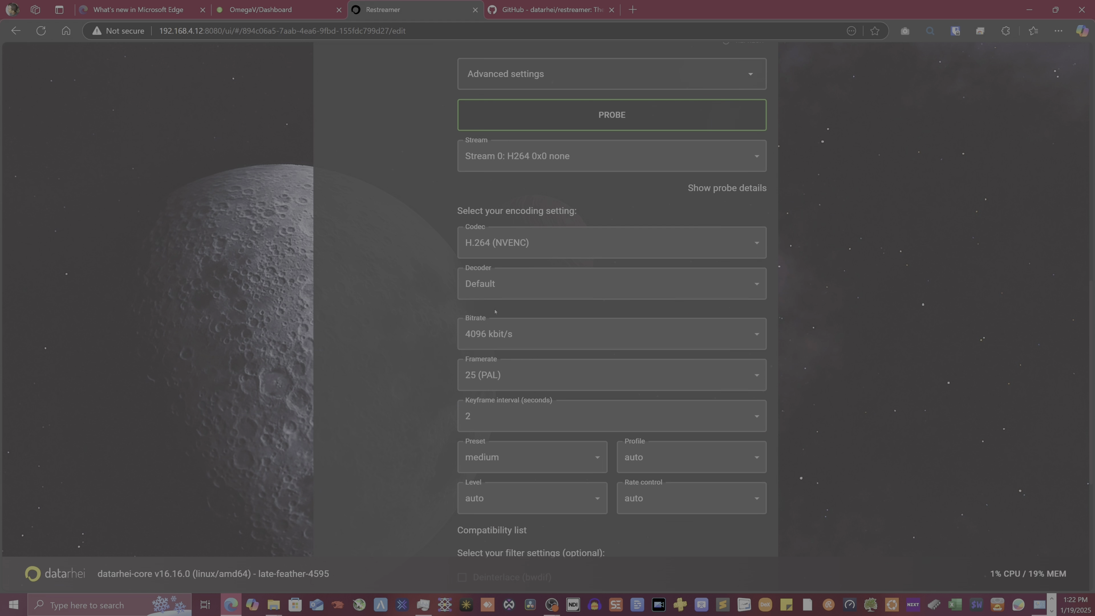
pyautogui.click(547, 244)
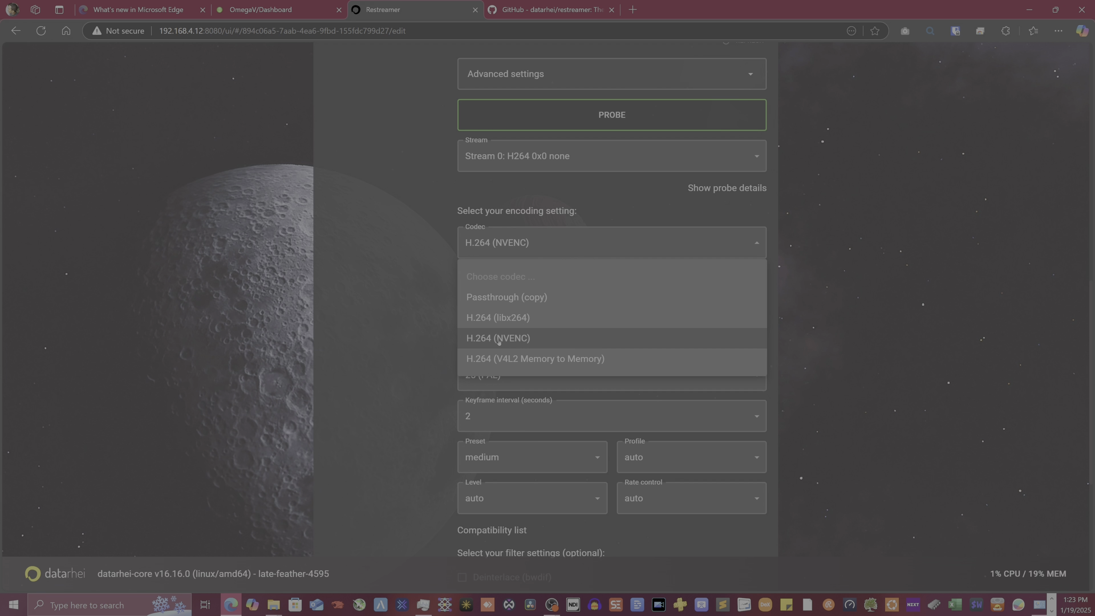
pyautogui.click(470, 248)
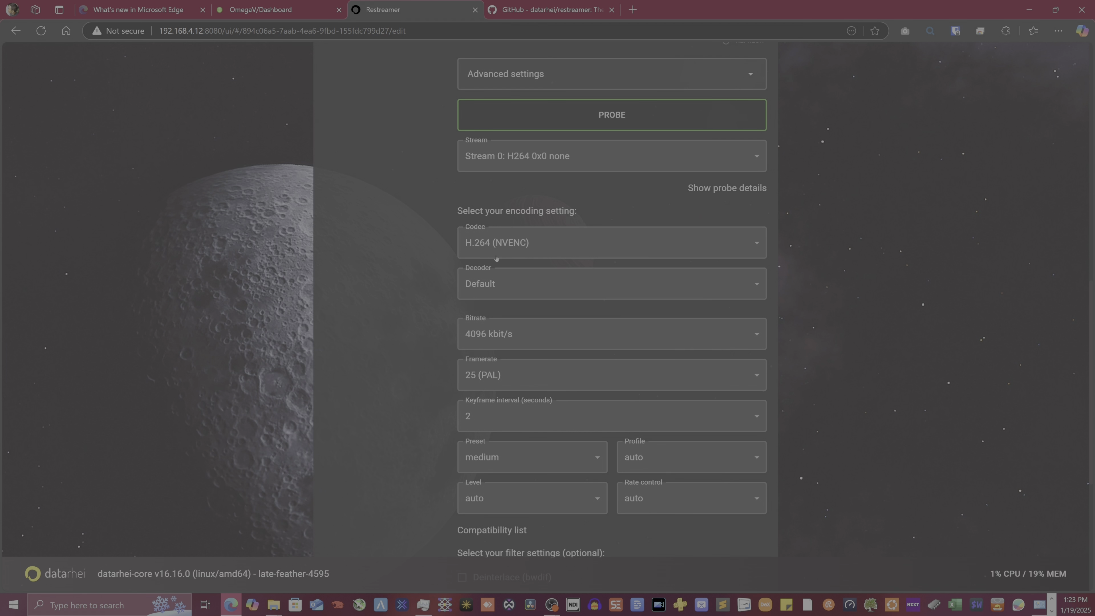
# Choose H.264 (CUVID) as the video decoder
pyautogui.click(522, 285)
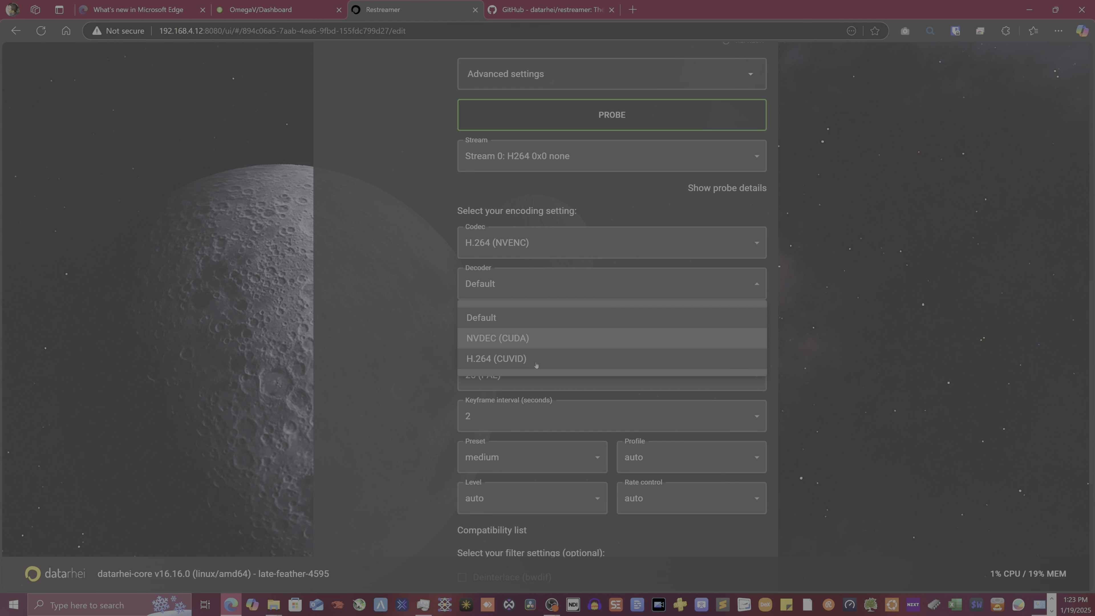
pyautogui.click(517, 359)
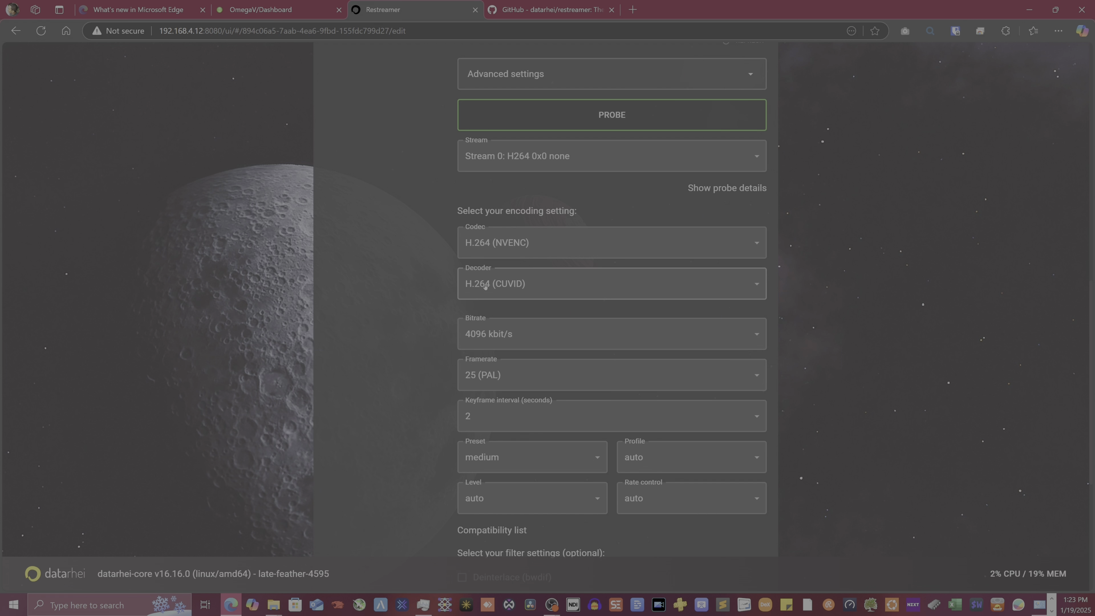
pyautogui.click(520, 280)
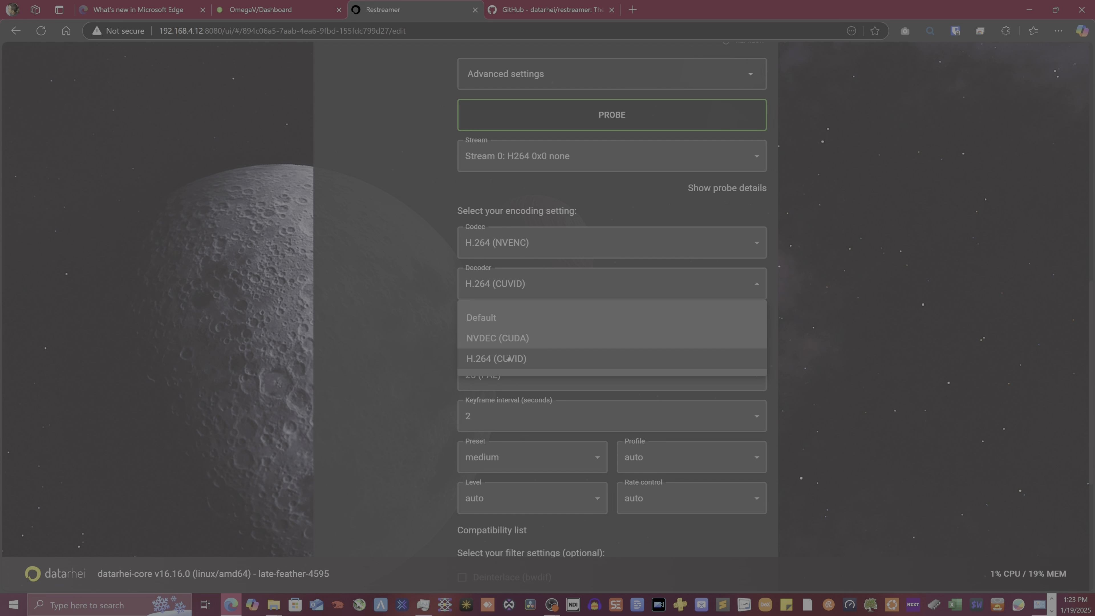
pyautogui.click(496, 359)
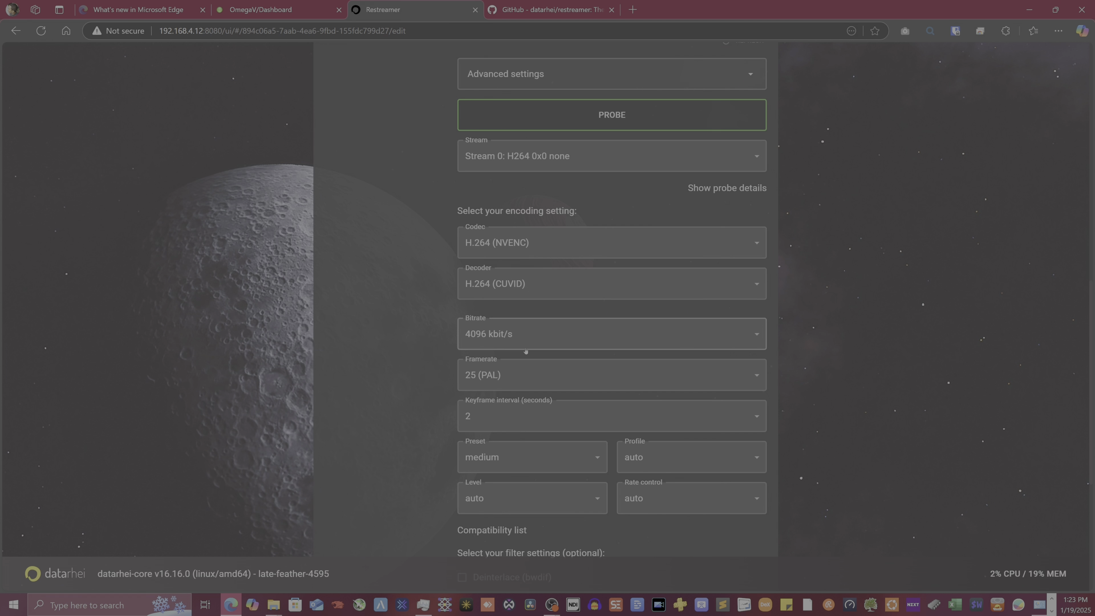
# Set the framerate to 30, briefly checking OBS before returning to Restreamer
pyautogui.click(483, 374)
pyautogui.click(480, 421)
pyautogui.scroll(-3, 442, 344)
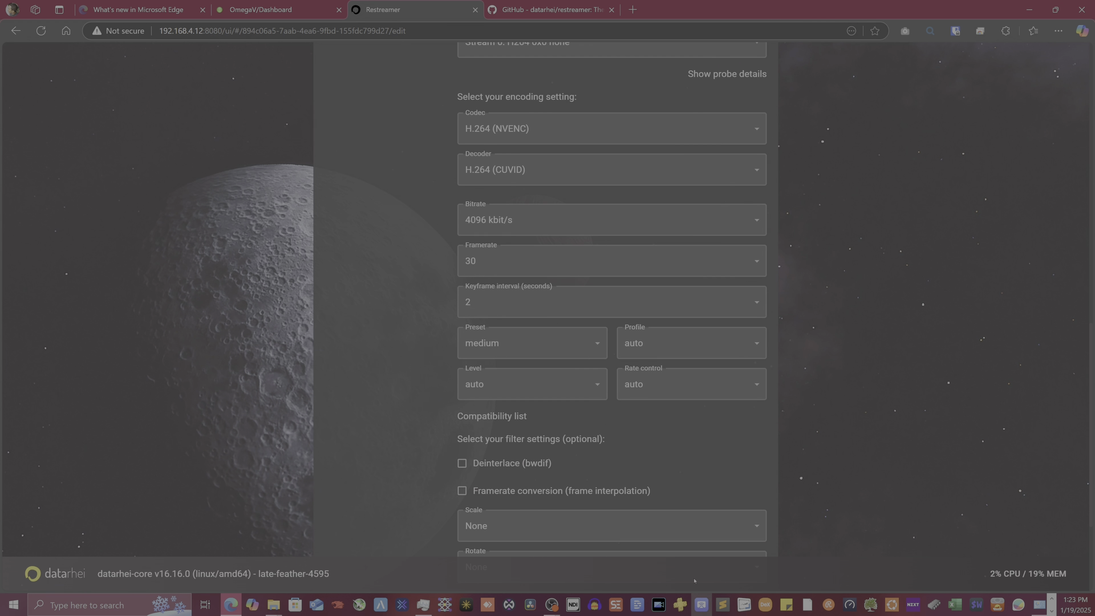
pyautogui.moveTo(552, 603)
pyautogui.click(613, 550)
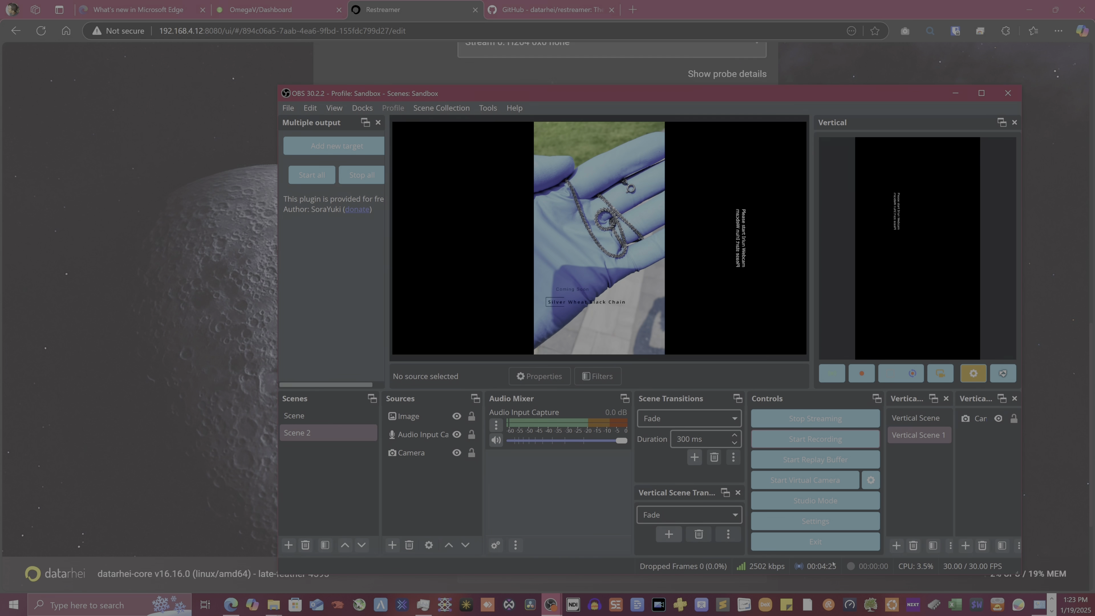
pyautogui.click(169, 408)
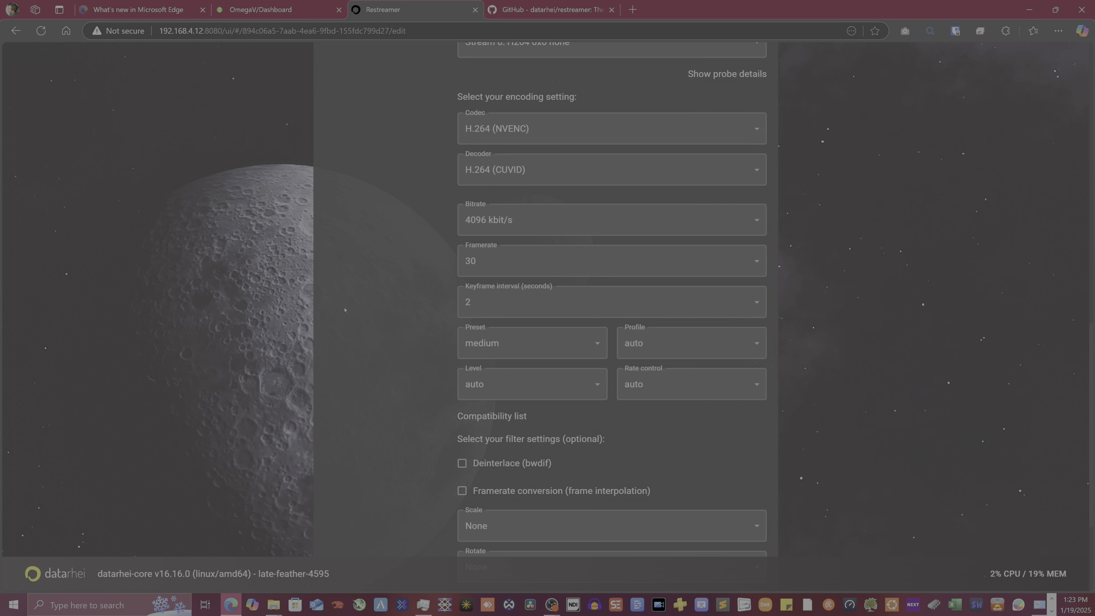
pyautogui.scroll(-3, 397, 357)
pyautogui.scroll(-2, 345, 378)
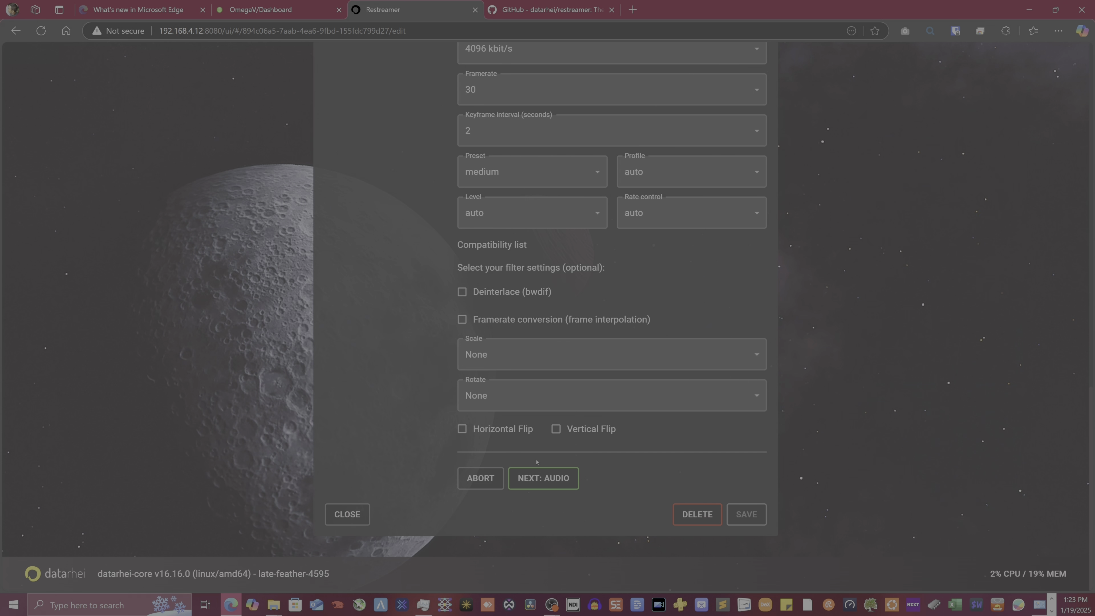
# Finish the source setup through the audio step and save the Livestream channel
pyautogui.click(544, 478)
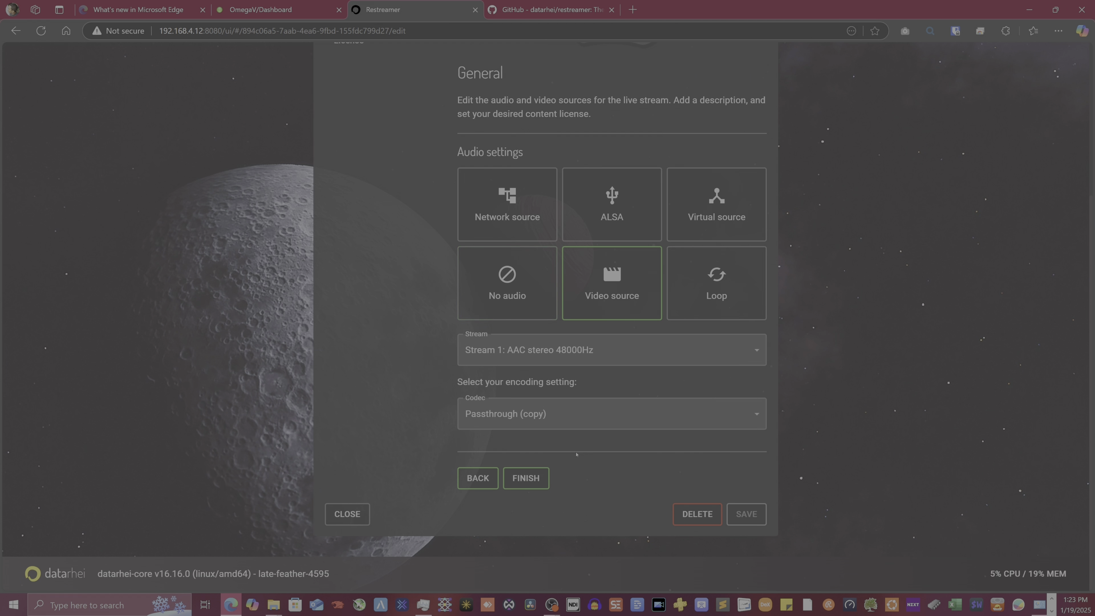
pyautogui.click(544, 486)
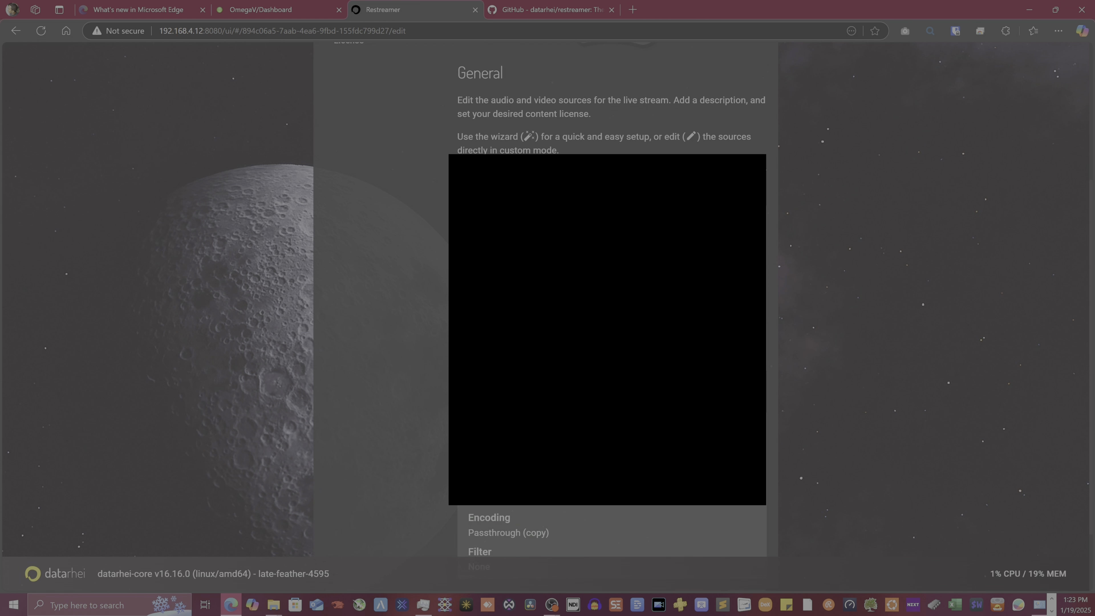
pyautogui.scroll(-2, 738, 513)
pyautogui.click(738, 513)
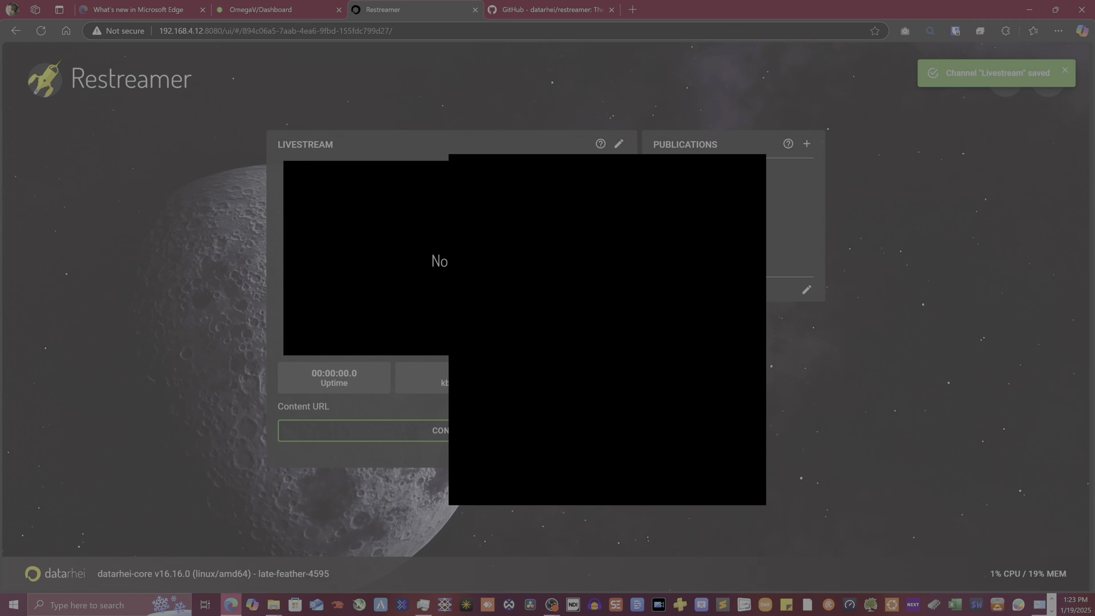
# Reconnect the livestream and review the ffmpeg command in Process details
pyautogui.click(544, 431)
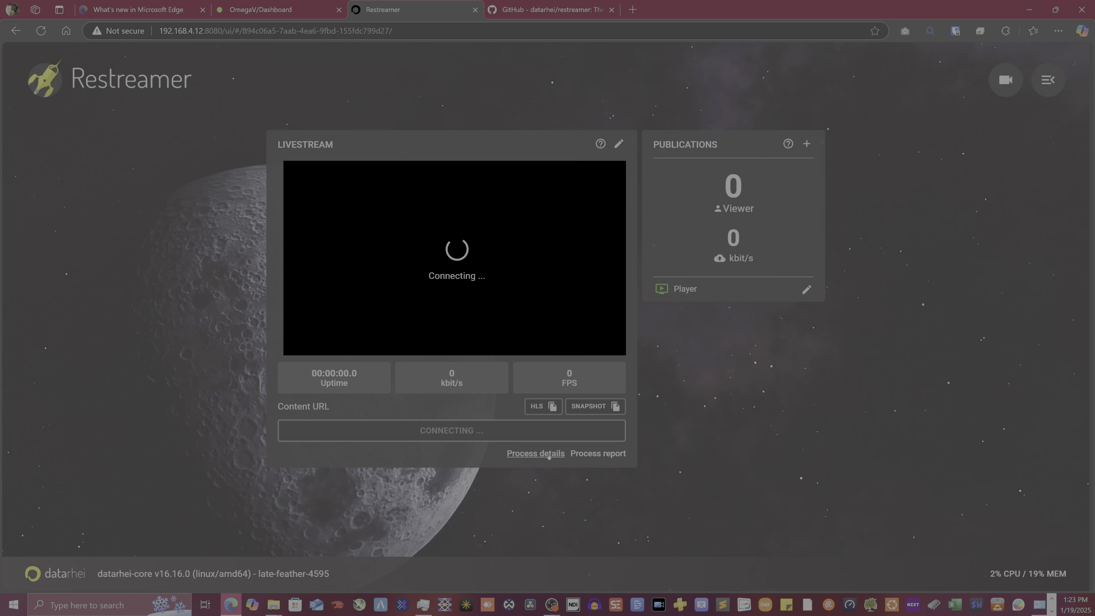
pyautogui.click(536, 454)
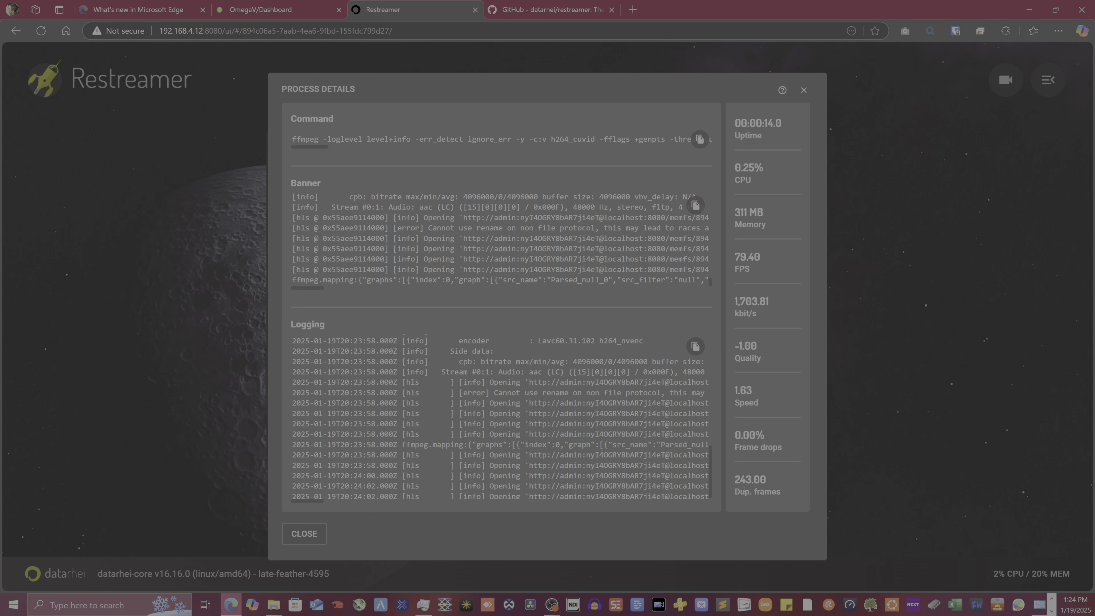
pyautogui.click(804, 90)
# Switch to the Unraid dashboard and scroll through its GPU load panels
pyautogui.moveTo(477, 218)
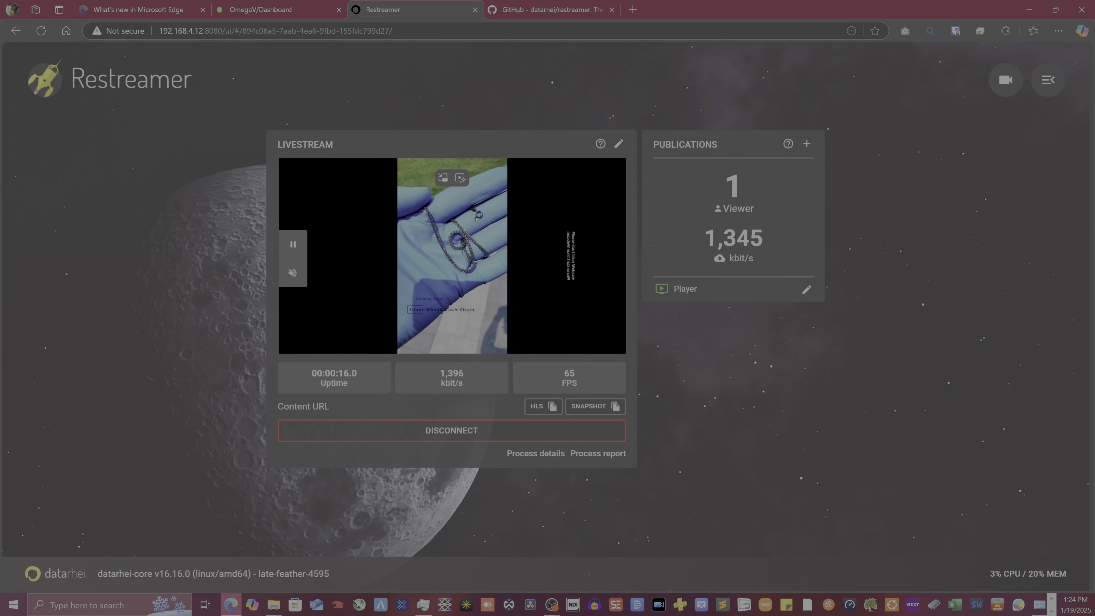
pyautogui.click(293, 9)
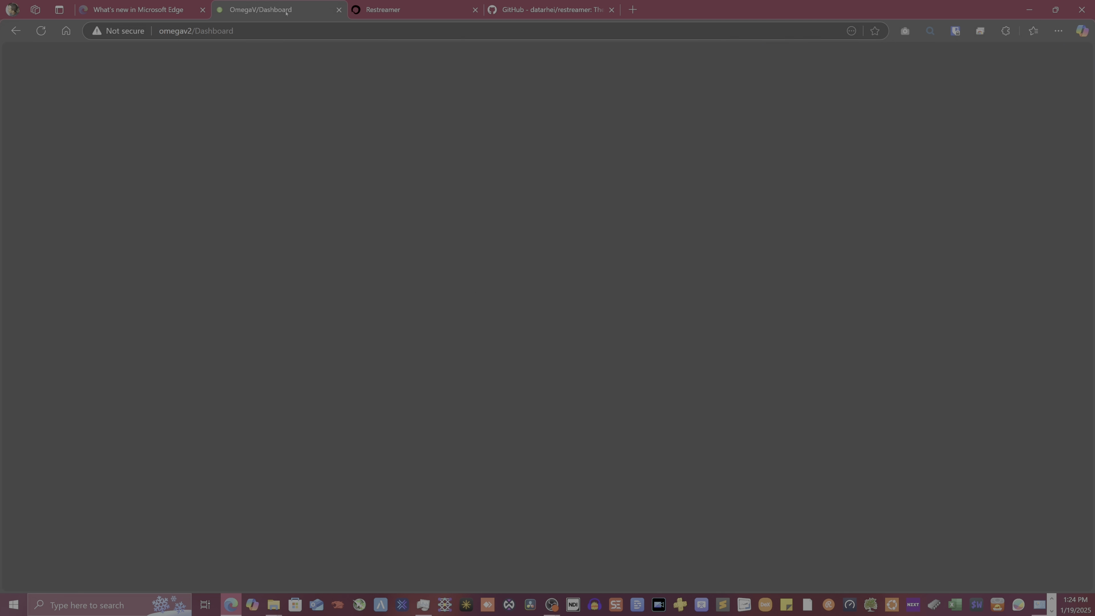
pyautogui.scroll(-4, 435, 372)
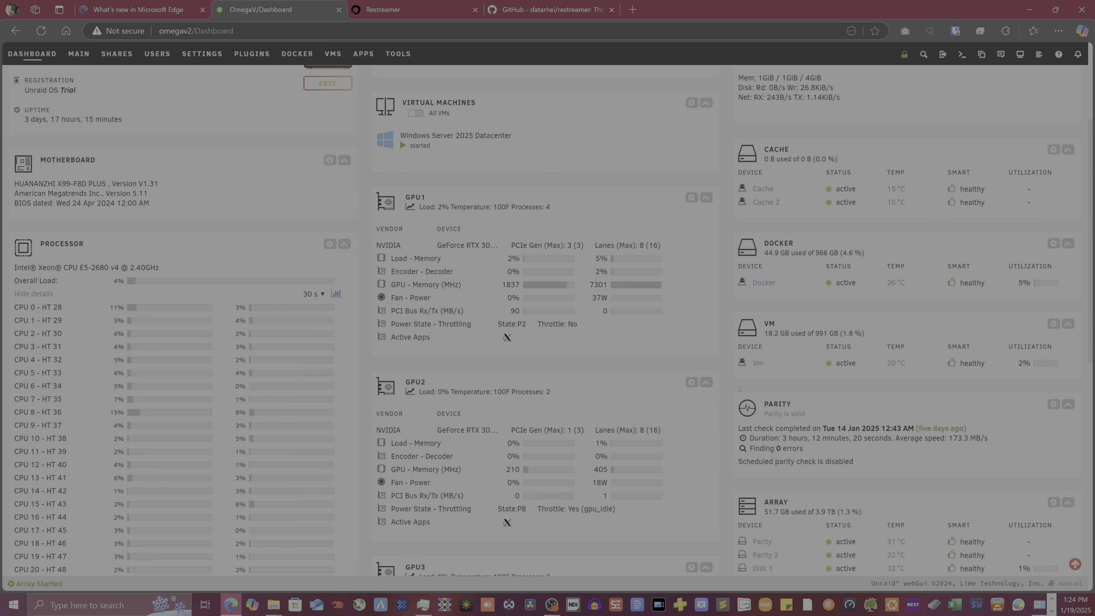
pyautogui.scroll(4, 255, 360)
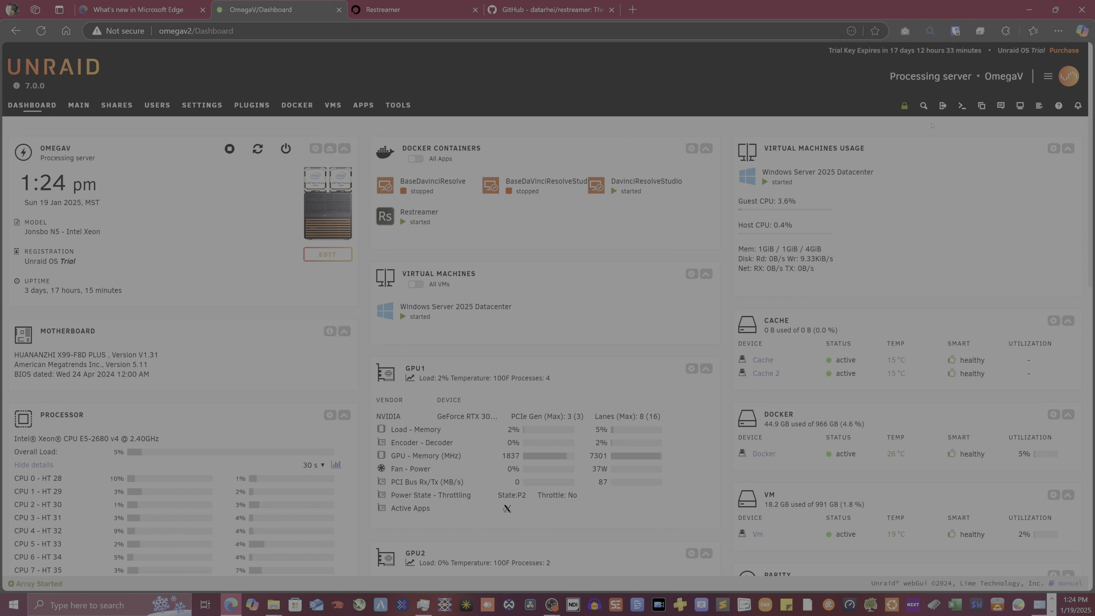
pyautogui.click(962, 106)
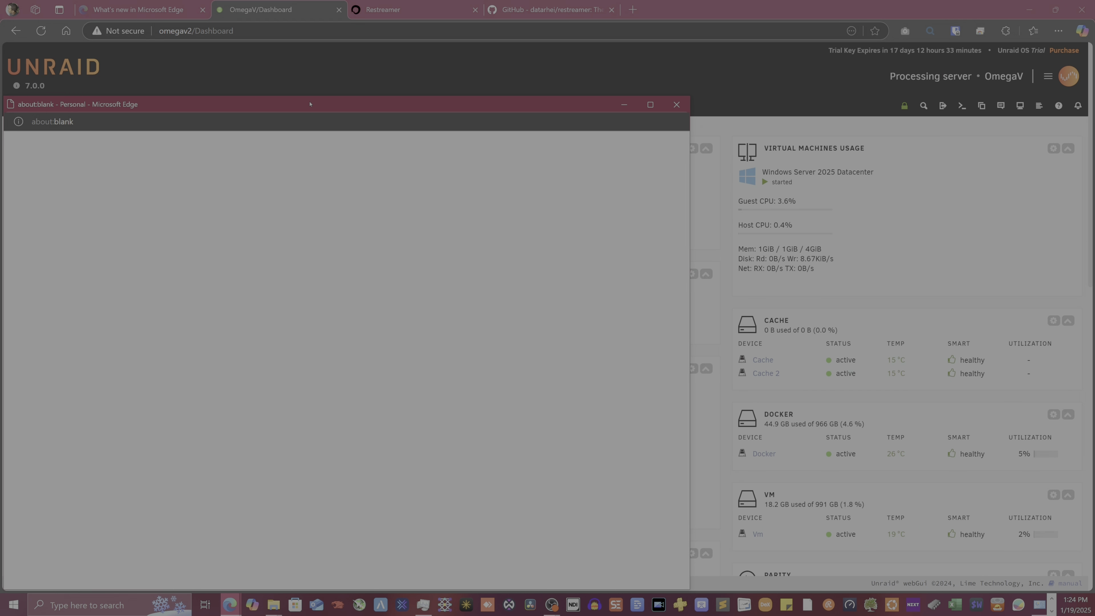
pyautogui.moveTo(310, 103); pyautogui.dragTo(569, 81)
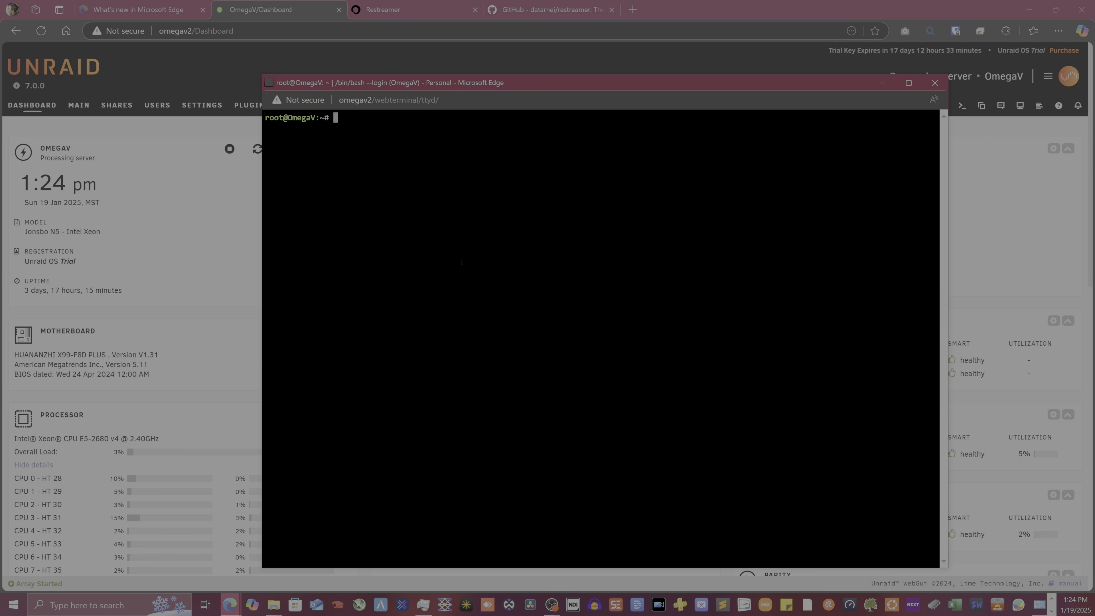
pyautogui.write('nvidia-smi')
pyautogui.press('Return')
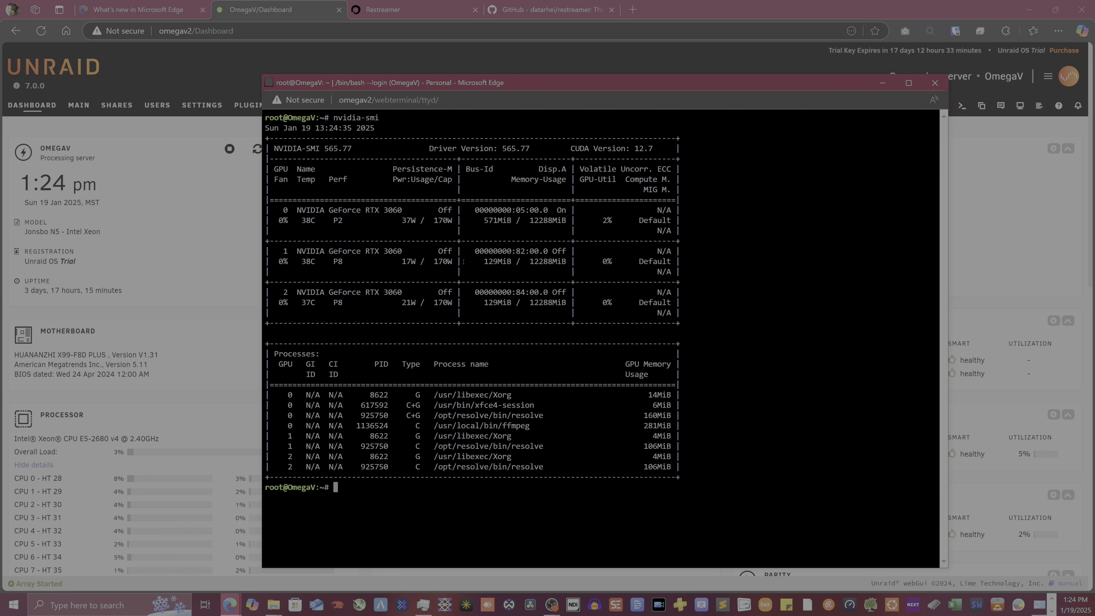
pyautogui.moveTo(262, 165); pyautogui.dragTo(471, 285)
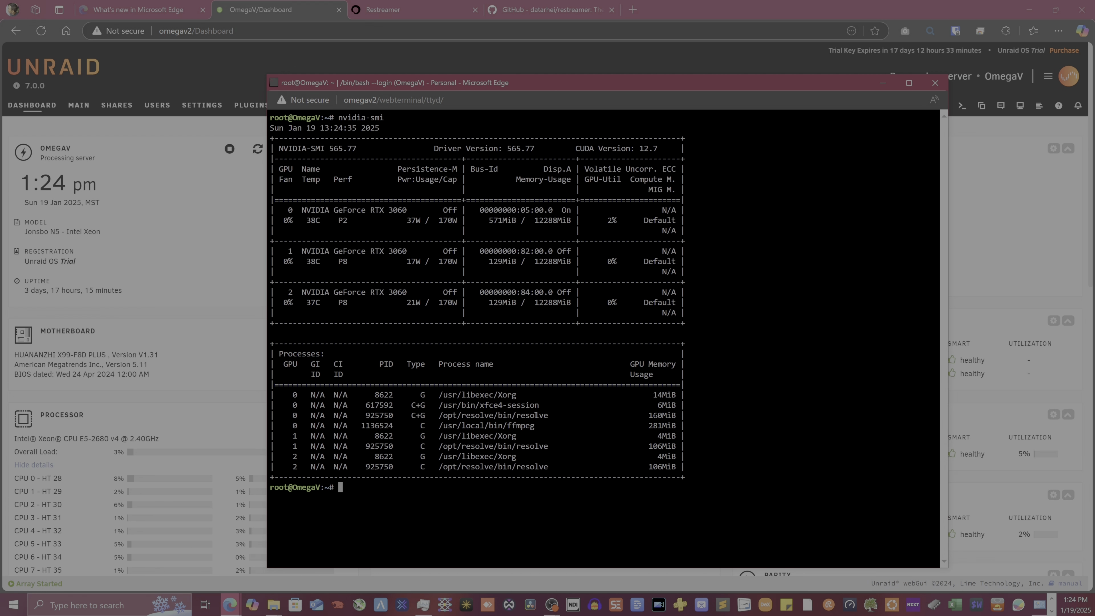
pyautogui.moveTo(542, 424)
pyautogui.mouseDown()
pyautogui.moveTo(425, 435)
pyautogui.moveTo(389, 426)
pyautogui.moveTo(556, 426)
pyautogui.mouseUp()
pyautogui.click(450, 423)
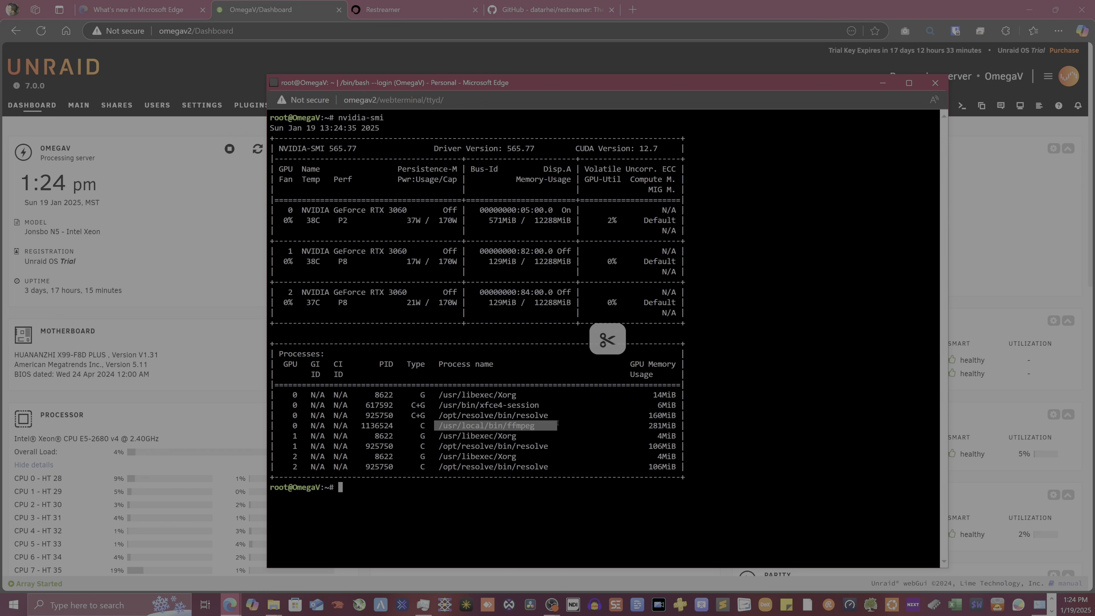
pyautogui.tripleClick(526, 426)
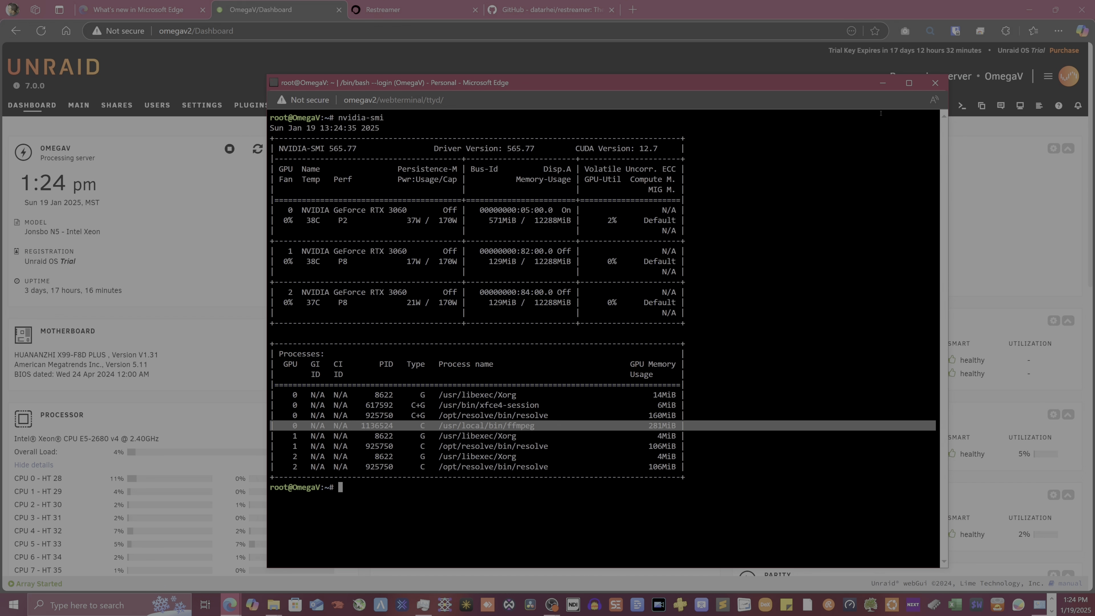
pyautogui.click(935, 83)
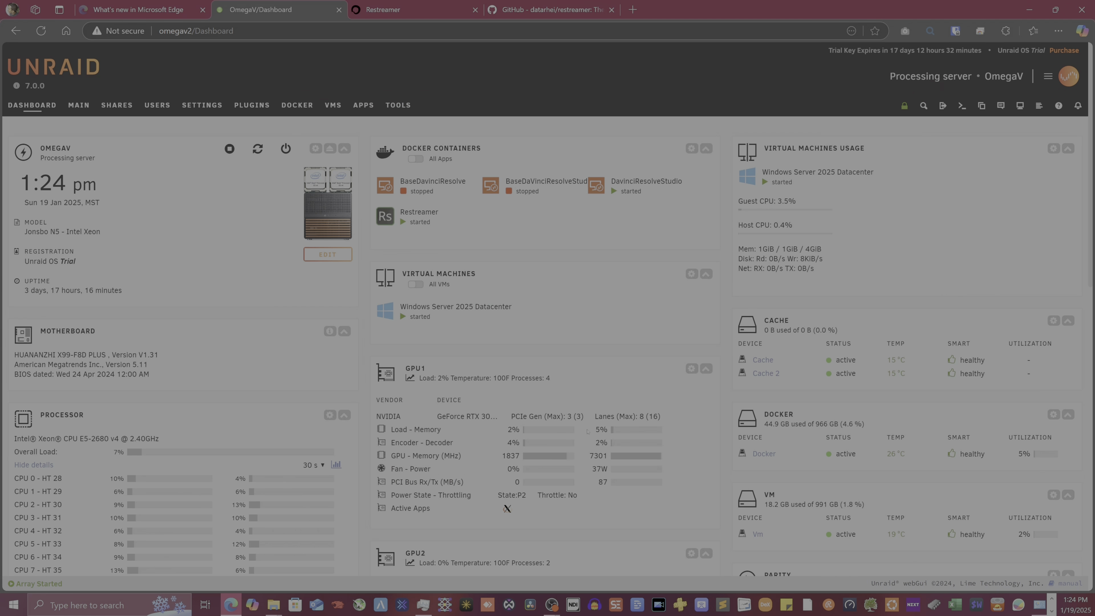
# Return to Restreamer, add a Kick publication and expand its Source & Encoding section
pyautogui.click(404, 5)
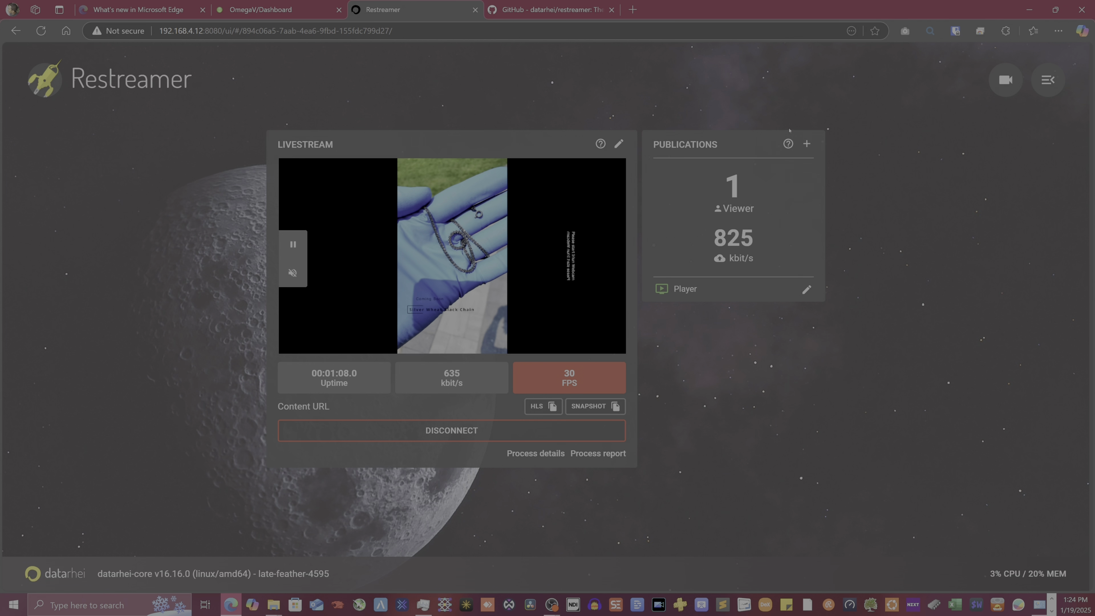
pyautogui.click(806, 143)
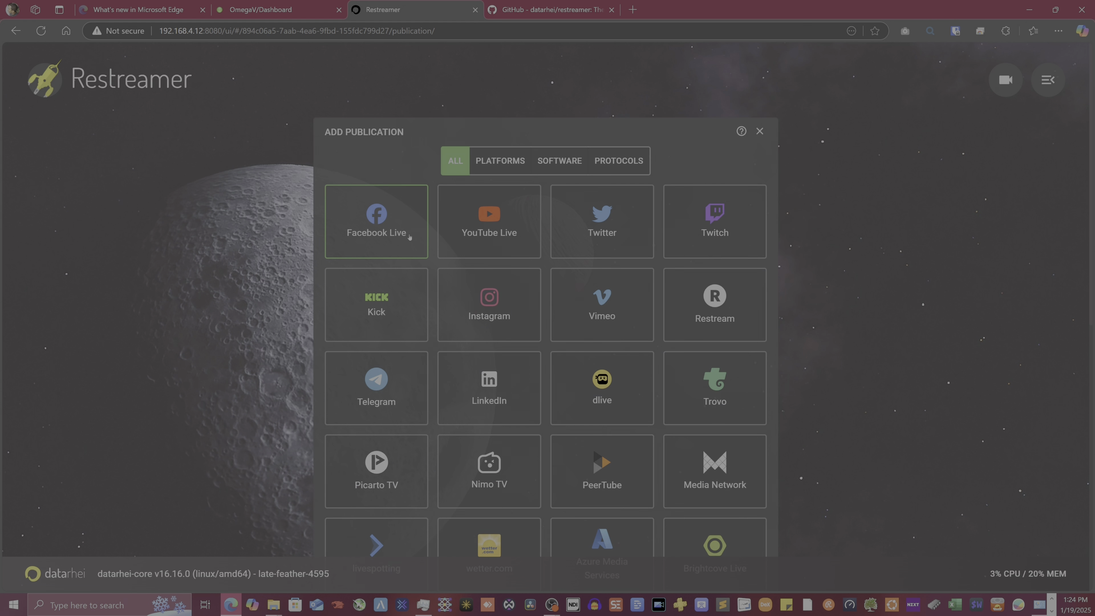
pyautogui.click(371, 304)
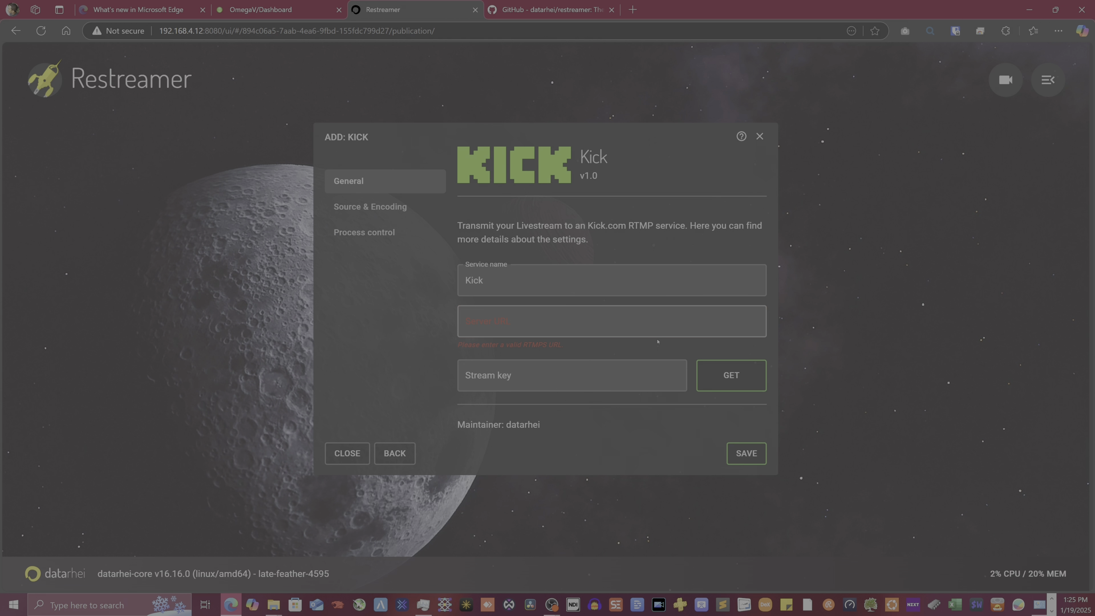
pyautogui.click(383, 210)
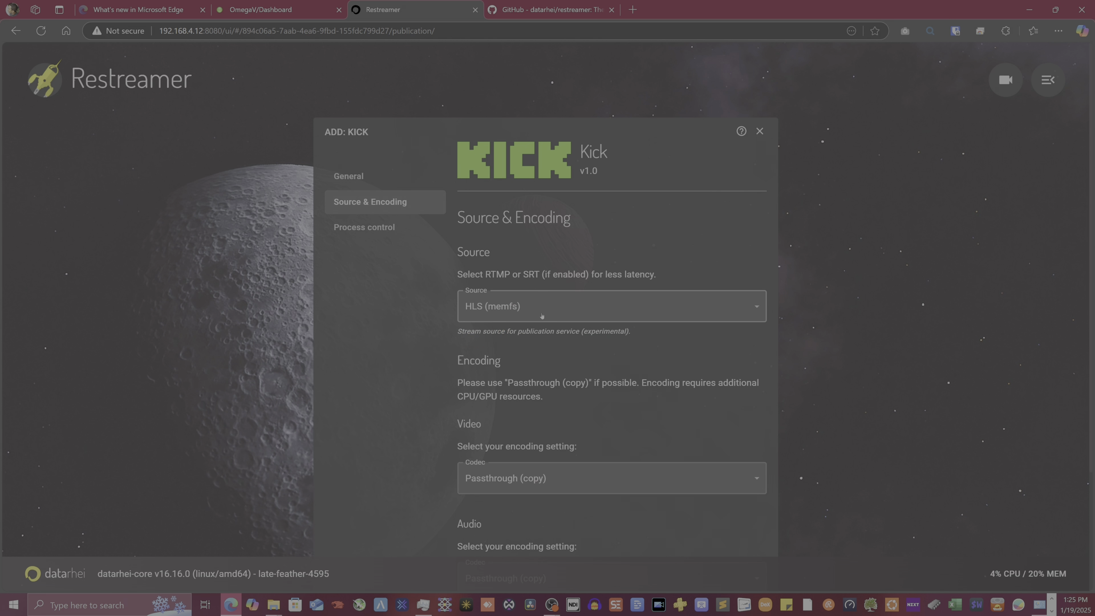
pyautogui.scroll(-4, 383, 210)
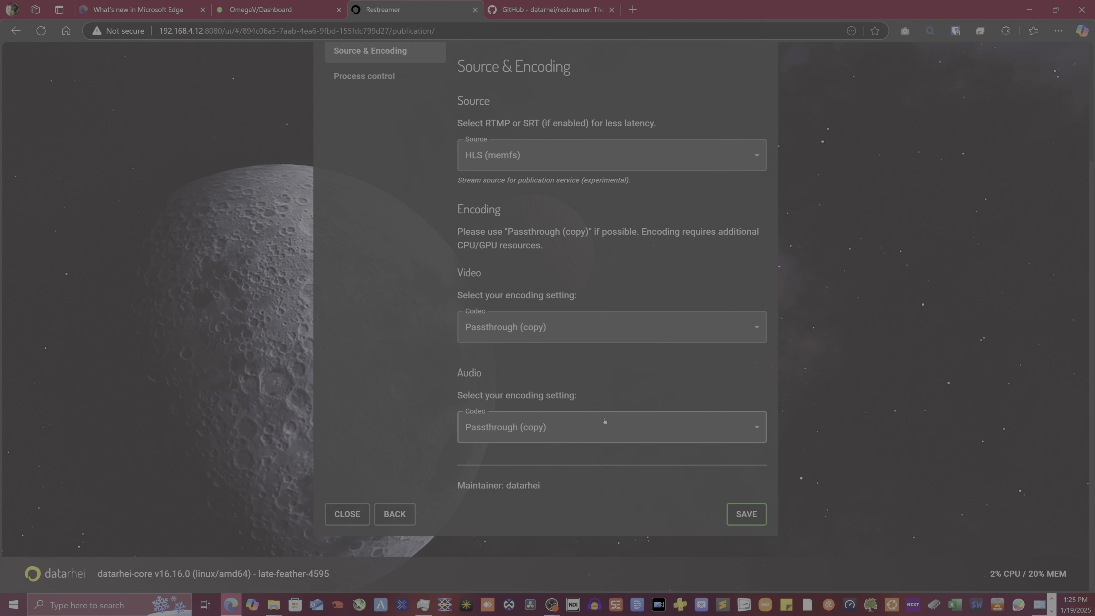
pyautogui.scroll(4, 593, 336)
pyautogui.scroll(-2, 576, 141)
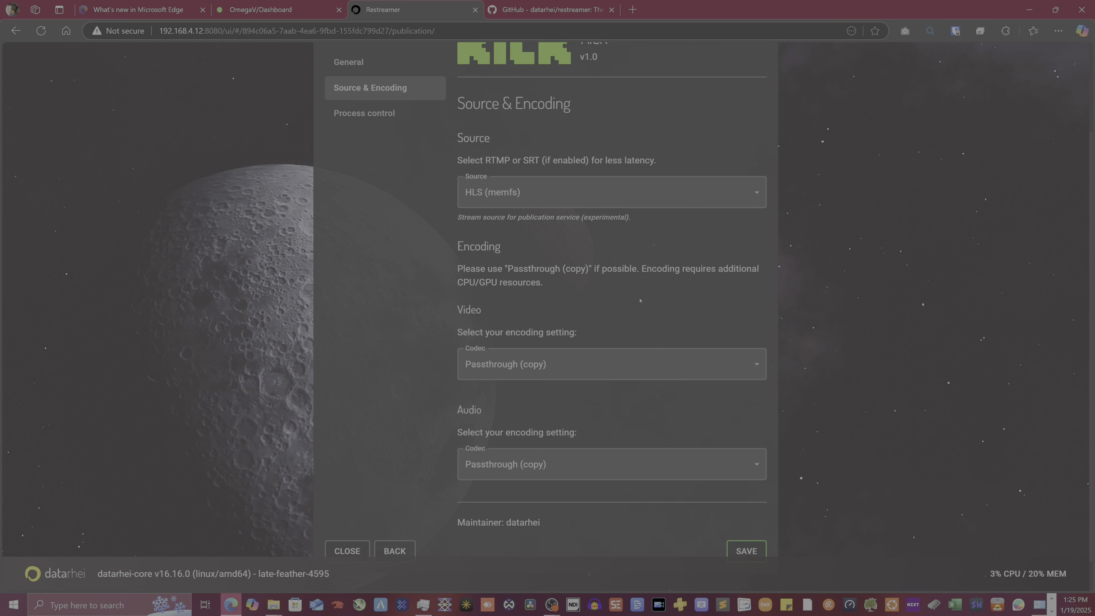
# Set the Kick video codec to H.264 (NVENC), keeping bitrate at 4096 kbit/s
pyautogui.click(539, 364)
pyautogui.click(521, 461)
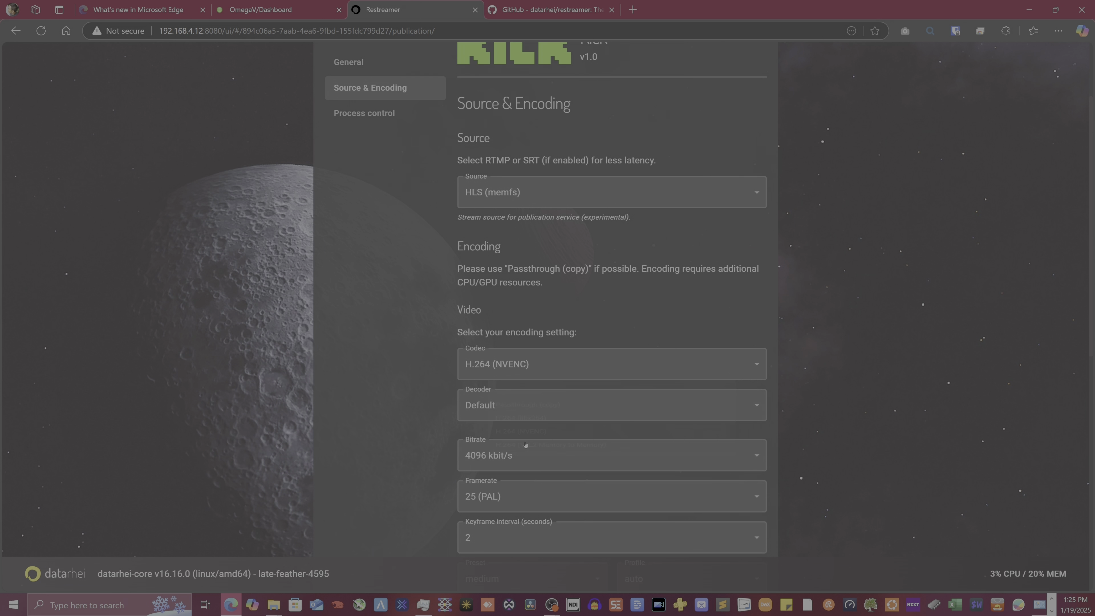
pyautogui.scroll(-3, 517, 447)
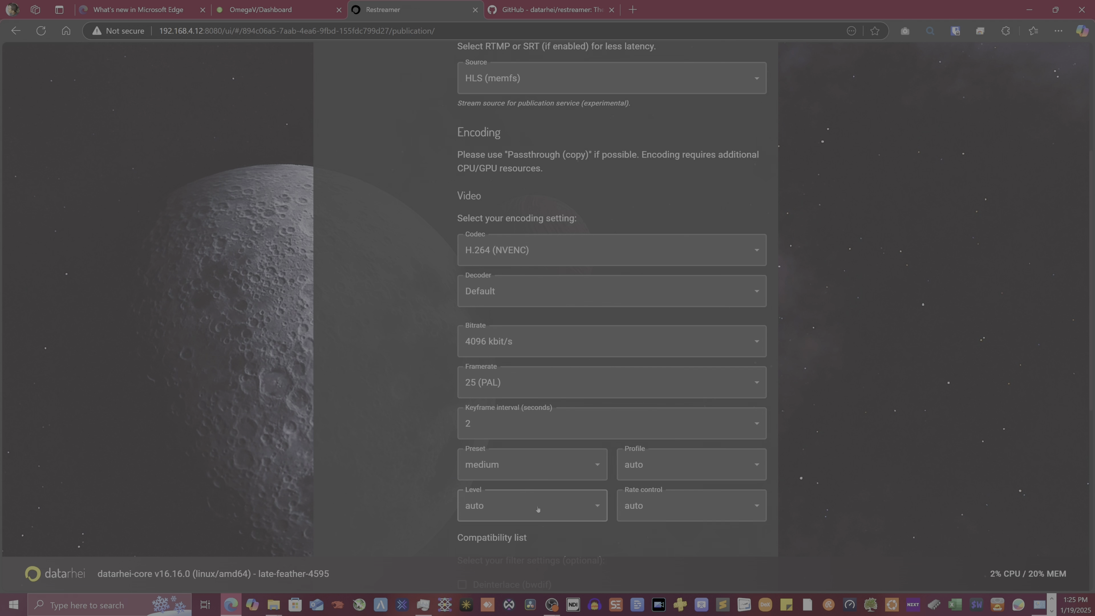
pyautogui.click(560, 344)
pyautogui.click(399, 408)
pyautogui.scroll(-7, 522, 408)
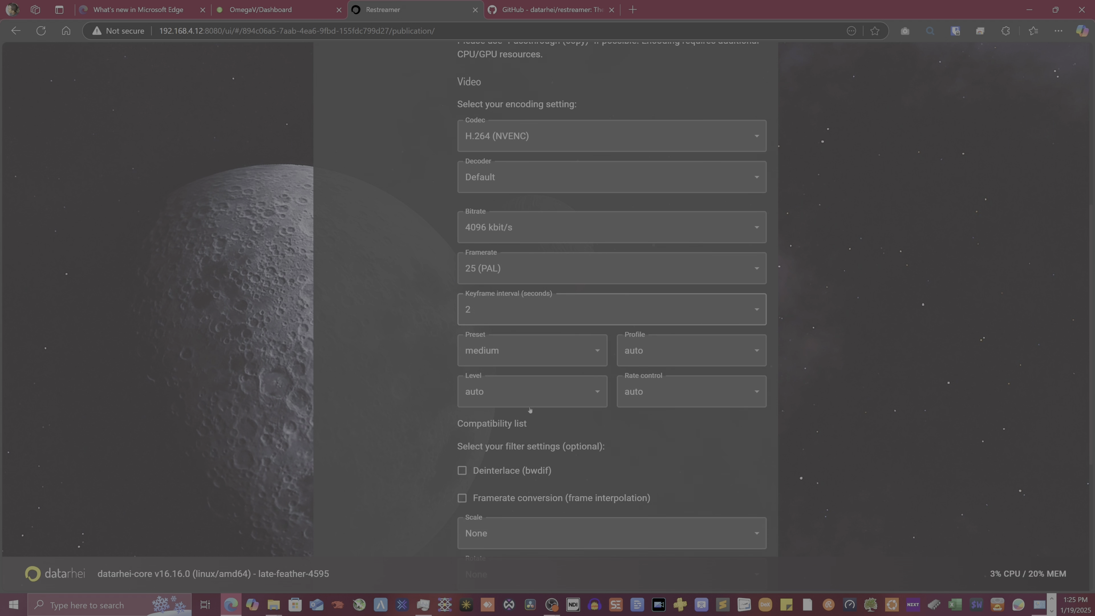
pyautogui.scroll(-2, 552, 387)
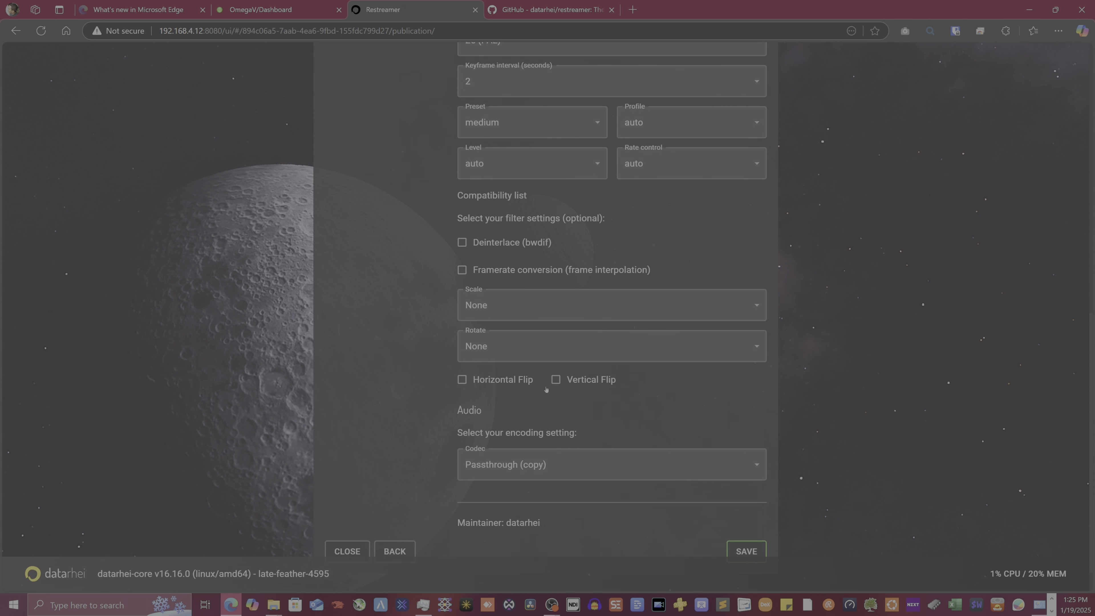
# Scale the Kick output to a fixed 1280x720 (HD)
pyautogui.click(501, 300)
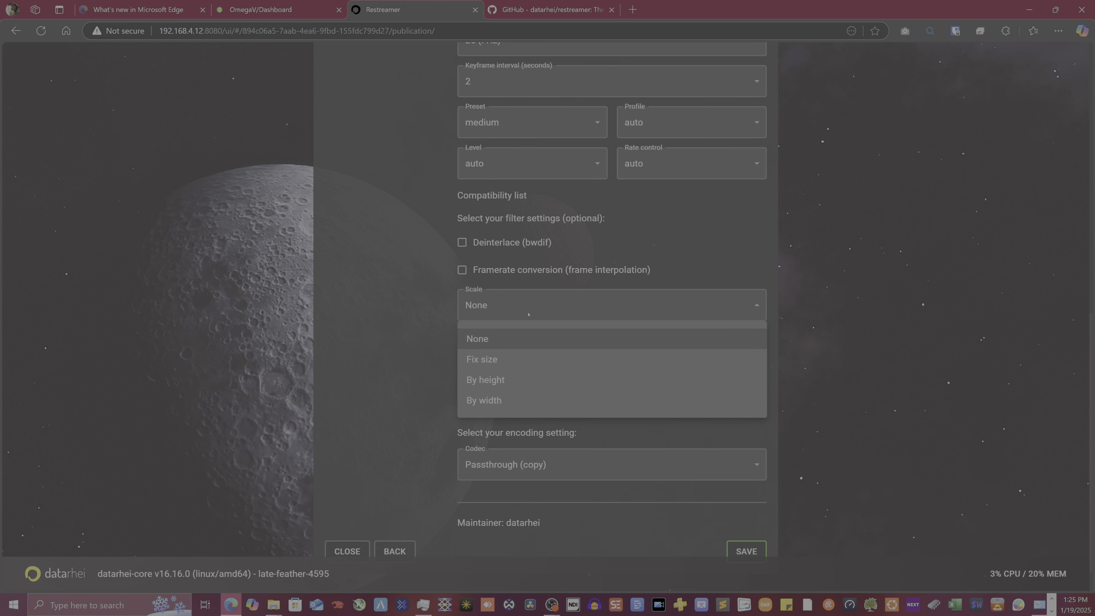
pyautogui.click(495, 359)
pyautogui.click(664, 307)
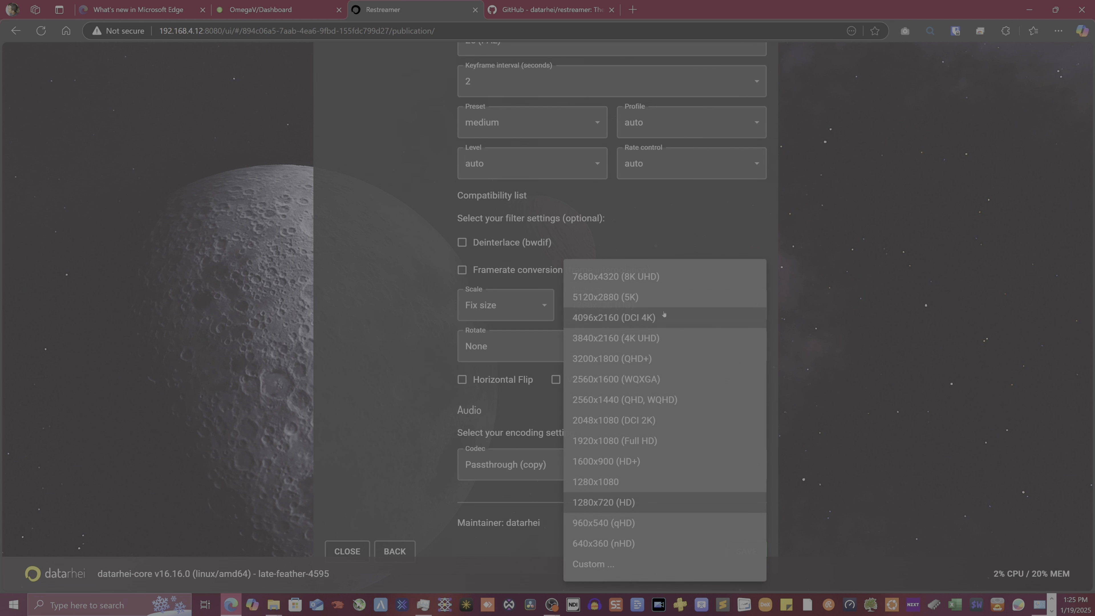
pyautogui.click(404, 283)
pyautogui.scroll(10, 436, 427)
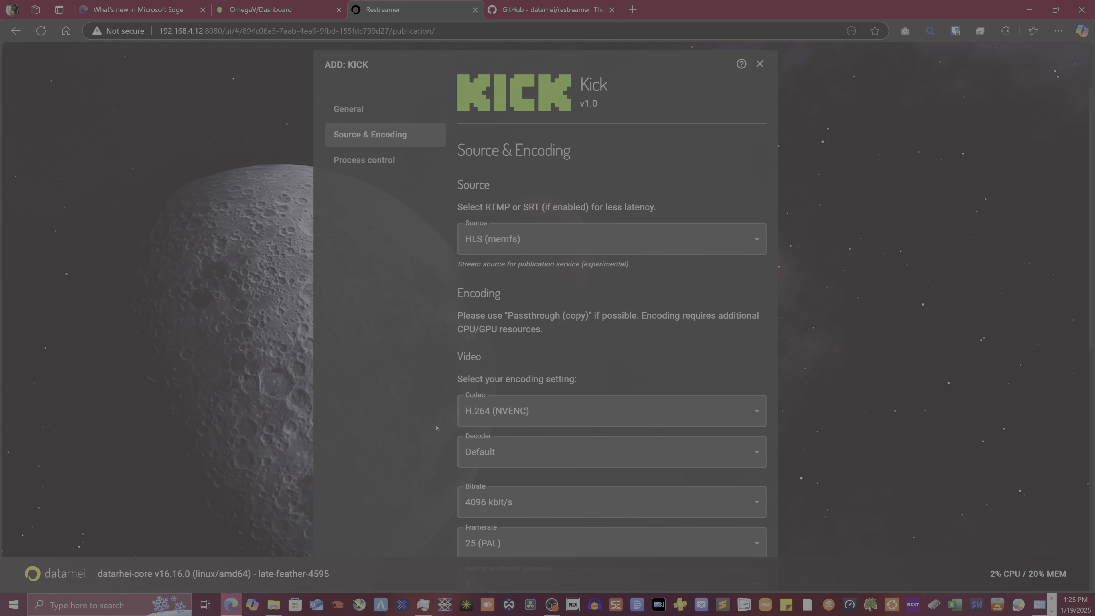
pyautogui.scroll(2, 437, 428)
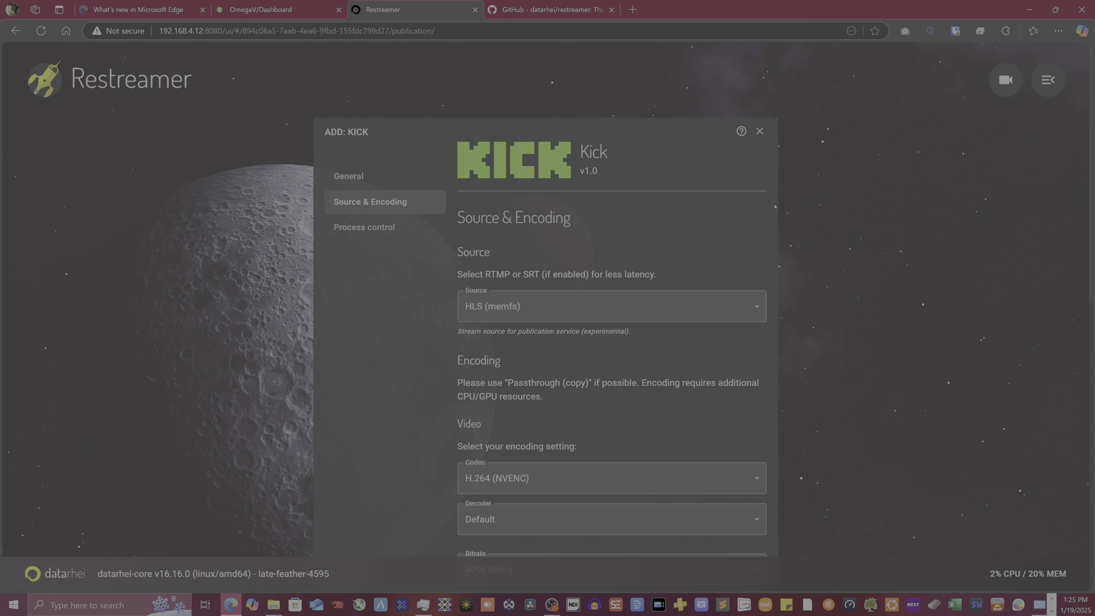
# Close the Kick form without adding it and bring the OBS Sandbox profile window forward
pyautogui.click(759, 132)
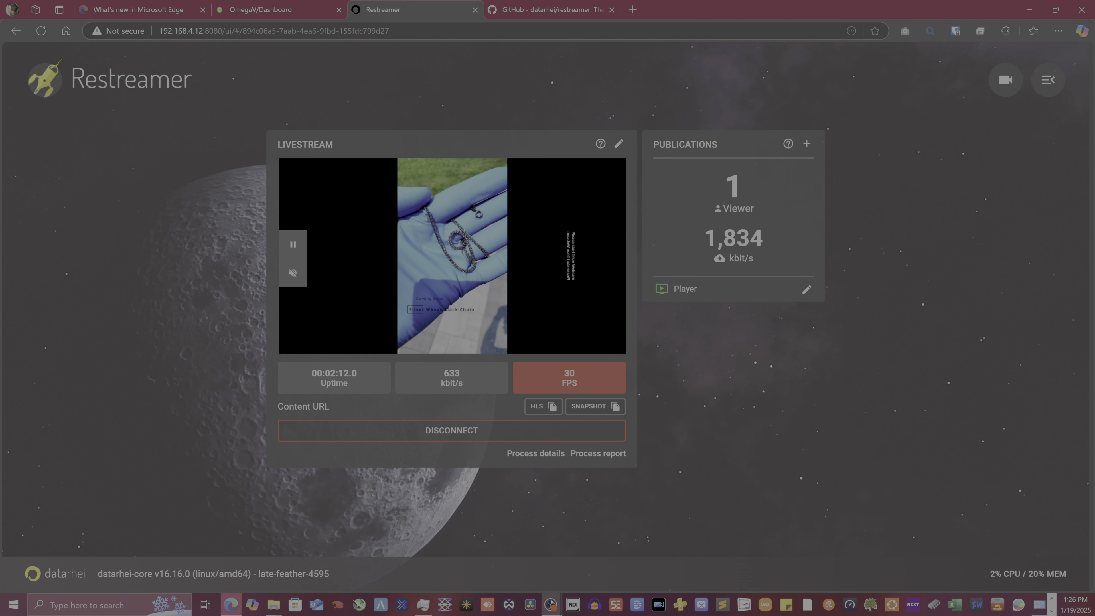
pyautogui.moveTo(551, 605)
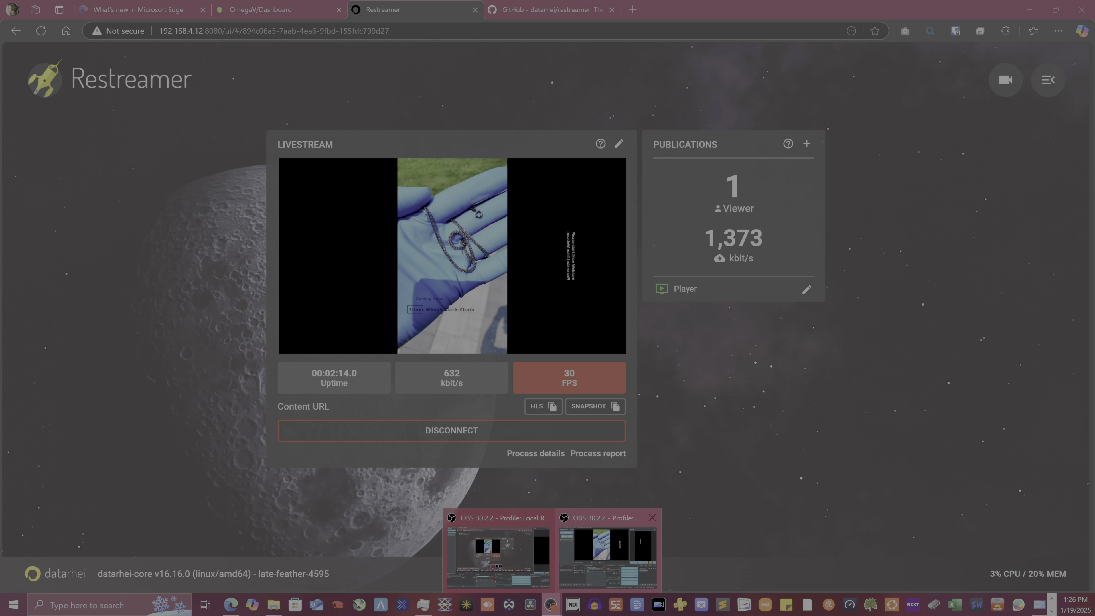
pyautogui.click(584, 576)
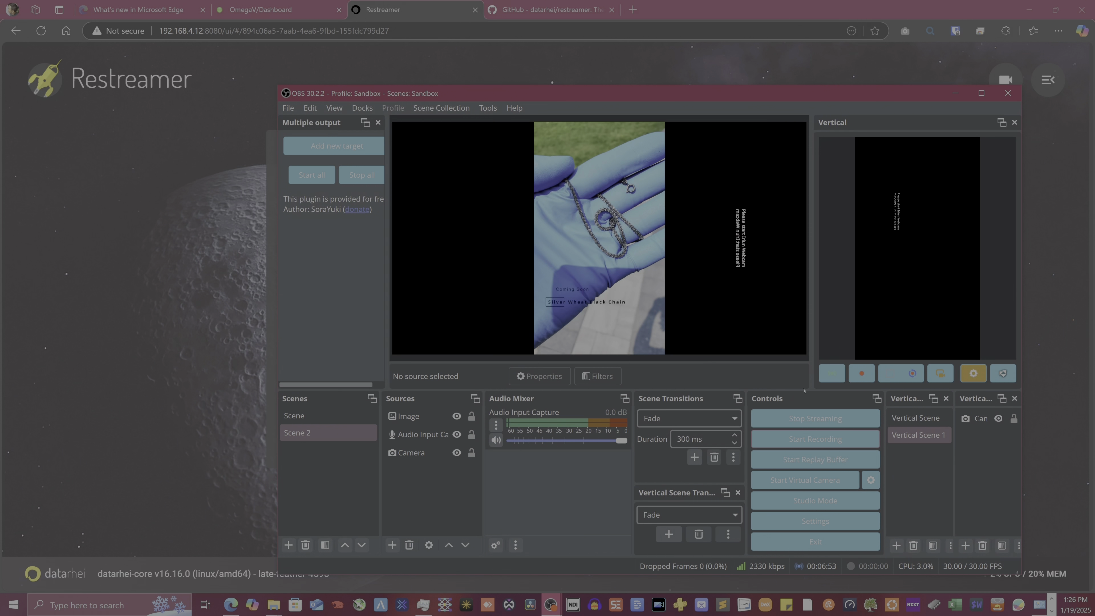